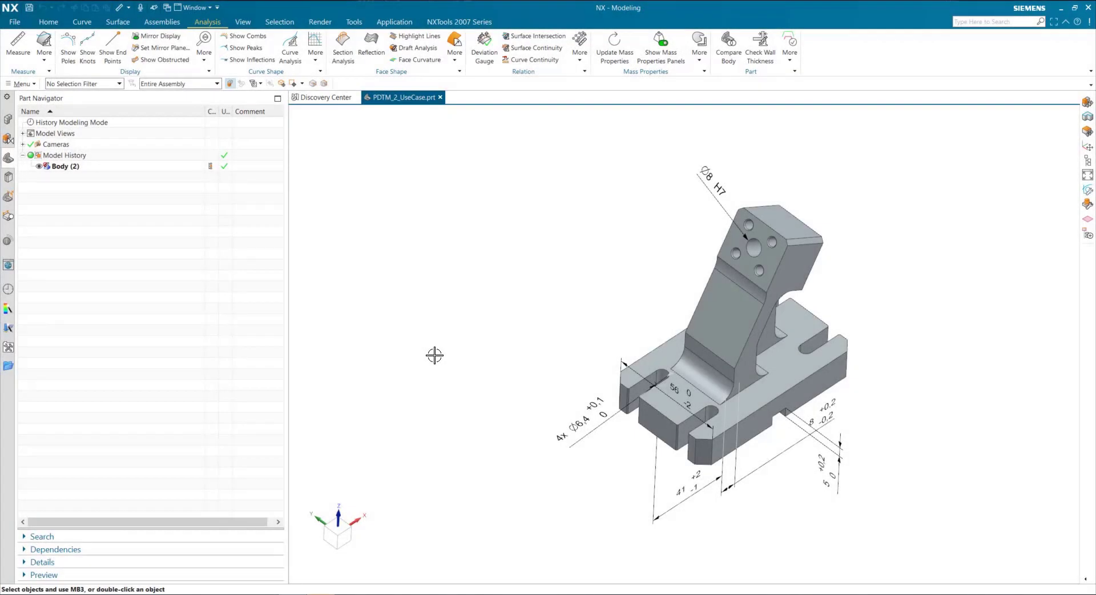
- Measure the distance from a base face to the base plate's top face
{"action": "left_click", "coordinate": [457, 23]}
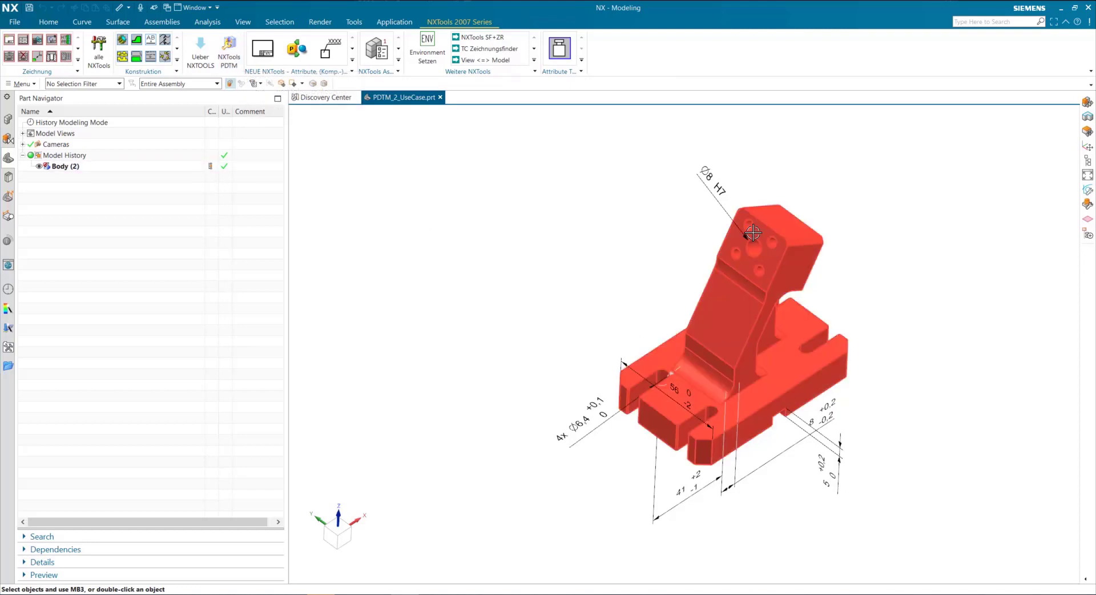
{"action": "middle_click_drag", "start_coordinate": [877, 366], "coordinate": [900, 334]}
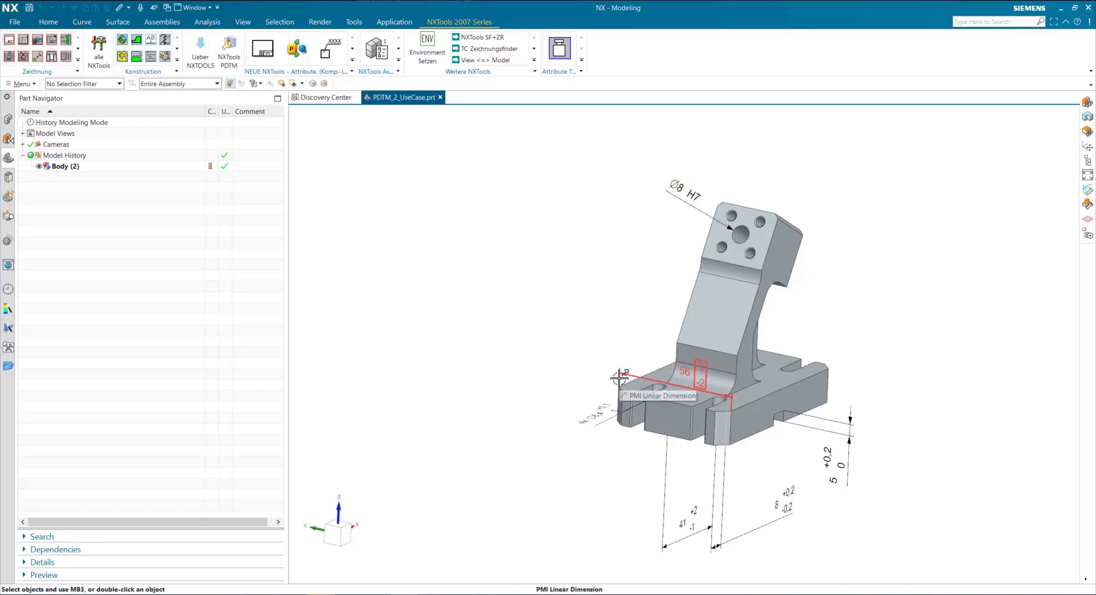
{"action": "left_click", "coordinate": [207, 22]}
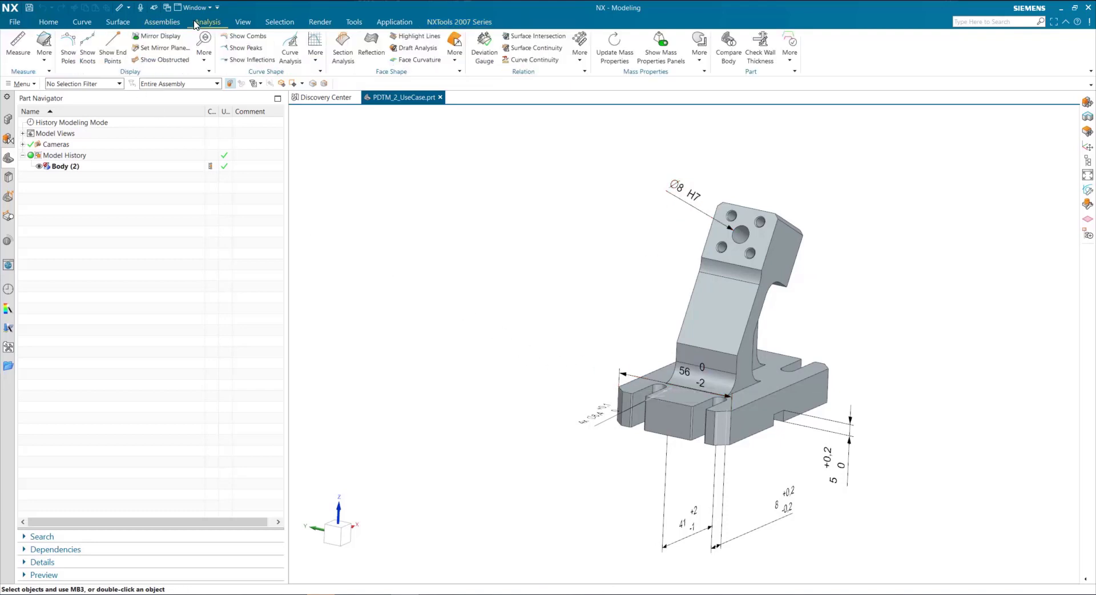
{"action": "left_click", "coordinate": [26, 54]}
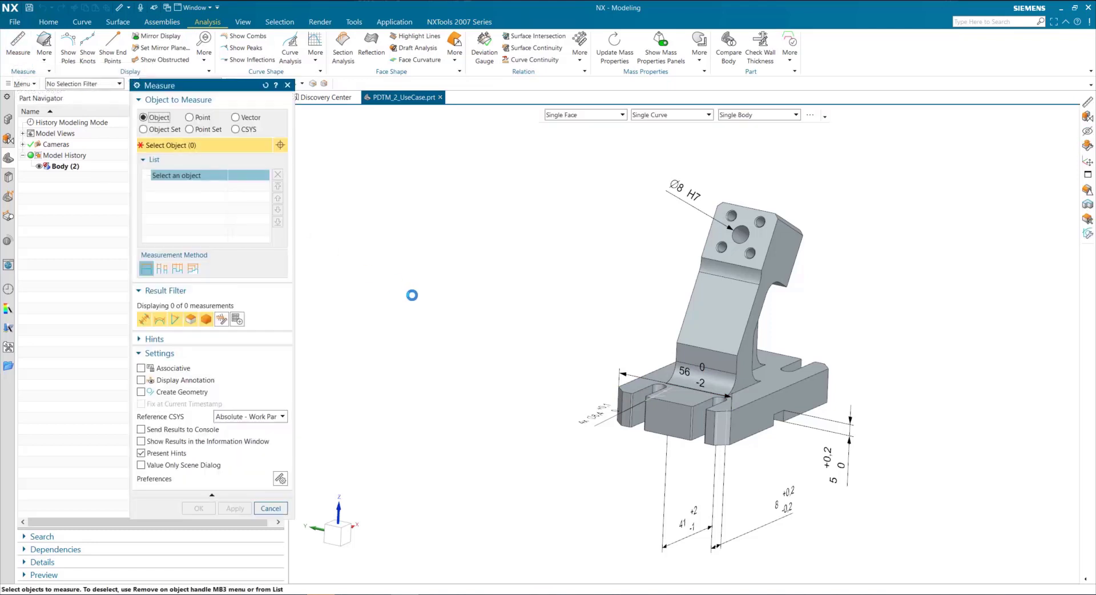
{"action": "left_click", "coordinate": [742, 416]}
{"action": "middle_click_drag", "start_coordinate": [538, 342], "coordinate": [621, 361]}
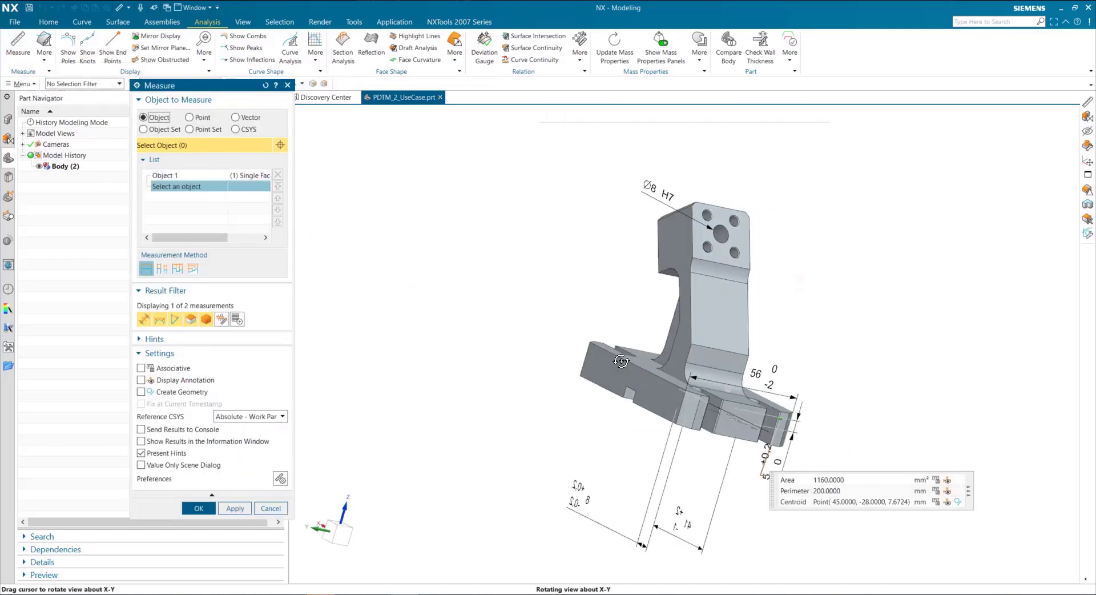
{"action": "left_click", "coordinate": [650, 381]}
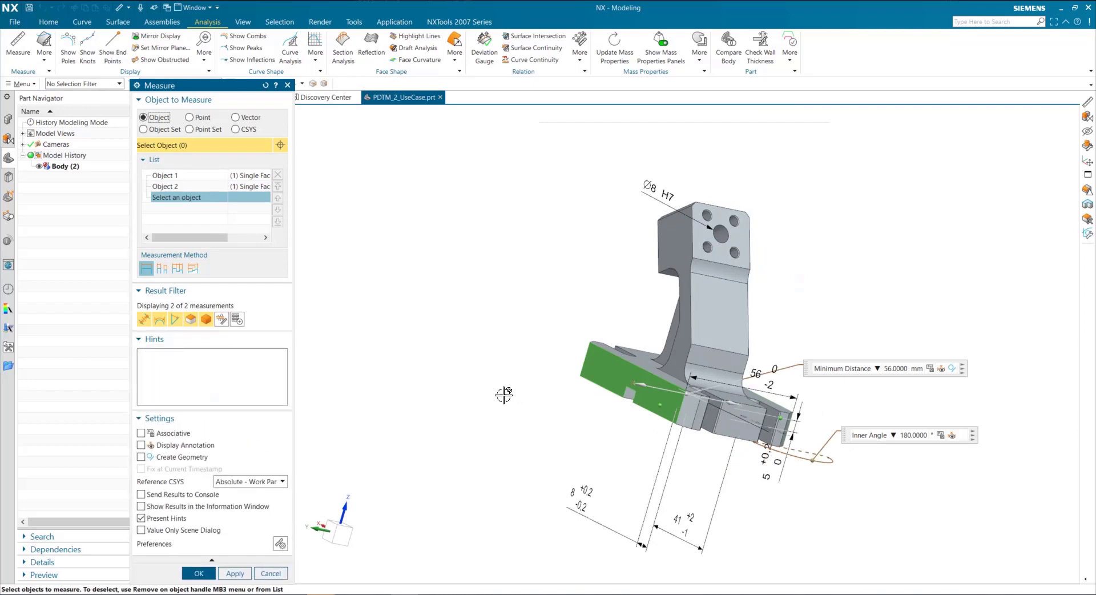
- Clear both measured faces and measure the diameter of the central top hole
{"action": "left_click", "coordinate": [245, 176]}
{"action": "left_click", "coordinate": [278, 174]}
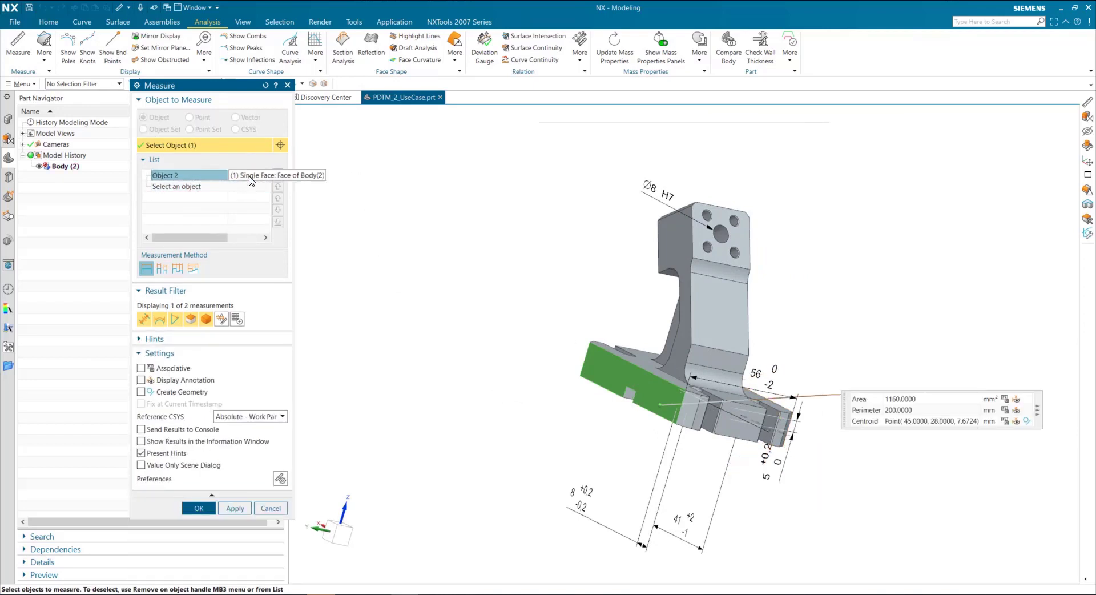
{"action": "left_click", "coordinate": [246, 175]}
{"action": "left_click", "coordinate": [278, 174]}
{"action": "middle_click_drag", "start_coordinate": [548, 348], "coordinate": [828, 457]}
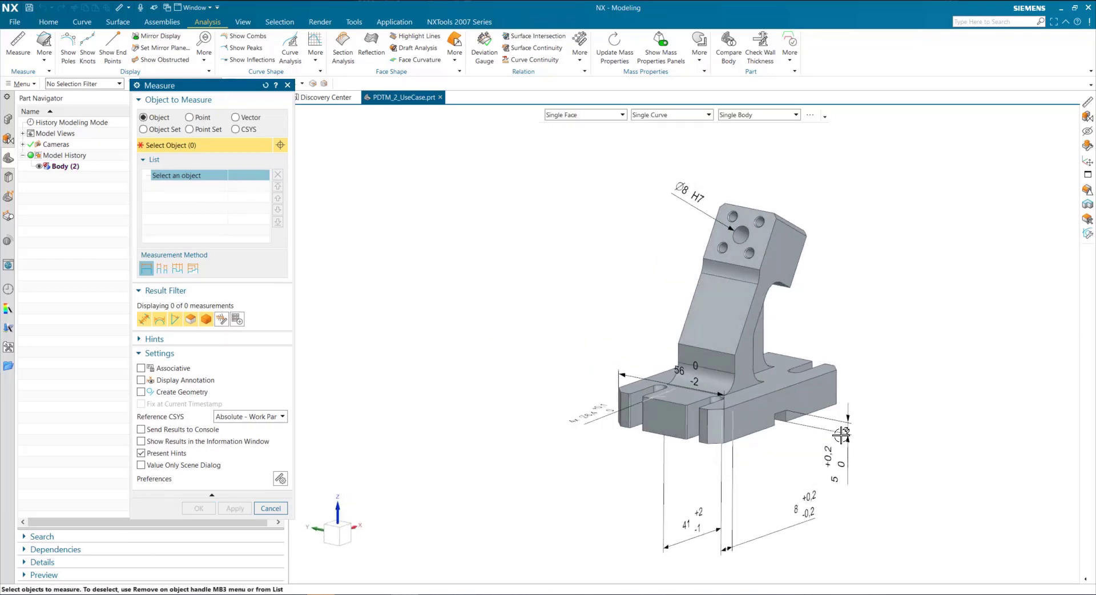
{"action": "left_click", "coordinate": [736, 234]}
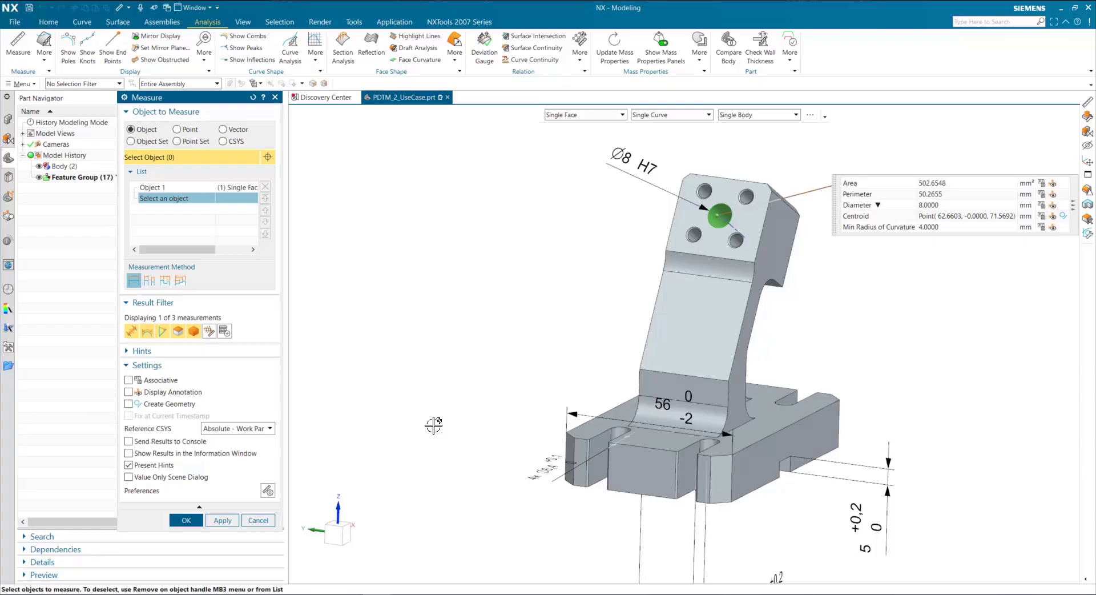
- Open the NXTools PDTM PMI Dimension and Tolerance Modeler and select the 56 (0/−2) dimension
{"action": "left_click", "coordinate": [194, 520]}
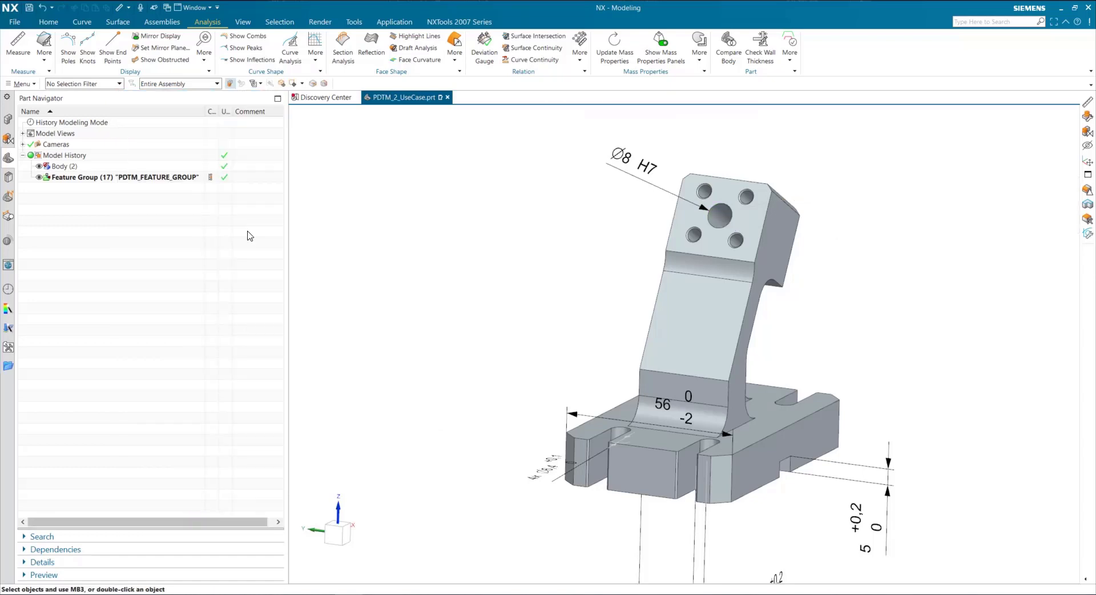
{"action": "left_click", "coordinate": [442, 22]}
{"action": "left_click", "coordinate": [229, 50]}
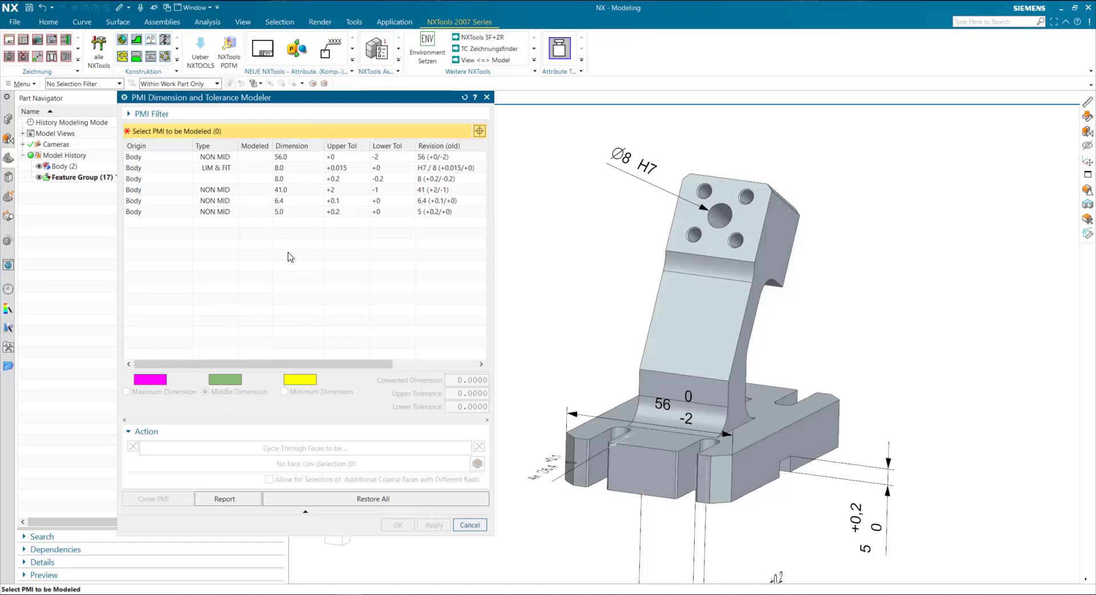
{"action": "left_click", "coordinate": [251, 158]}
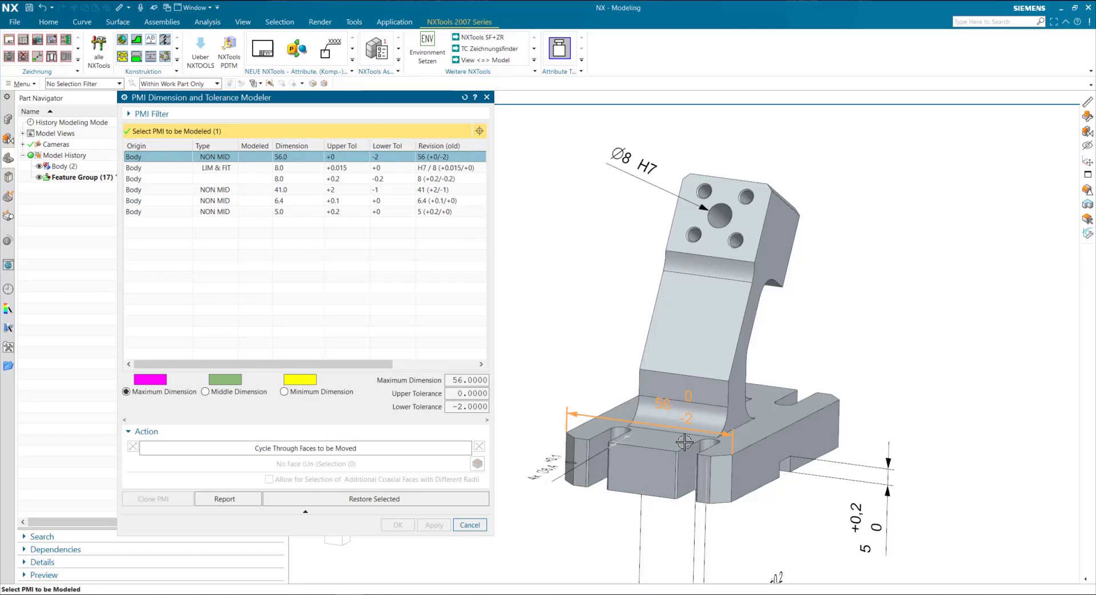
{"action": "scroll", "coordinate": [684, 443], "scroll_direction": "up", "scroll_amount": 1}
{"action": "scroll", "coordinate": [498, 393], "scroll_direction": "up", "scroll_amount": 2}
{"action": "scroll", "coordinate": [498, 394], "scroll_direction": "up", "scroll_amount": 2}
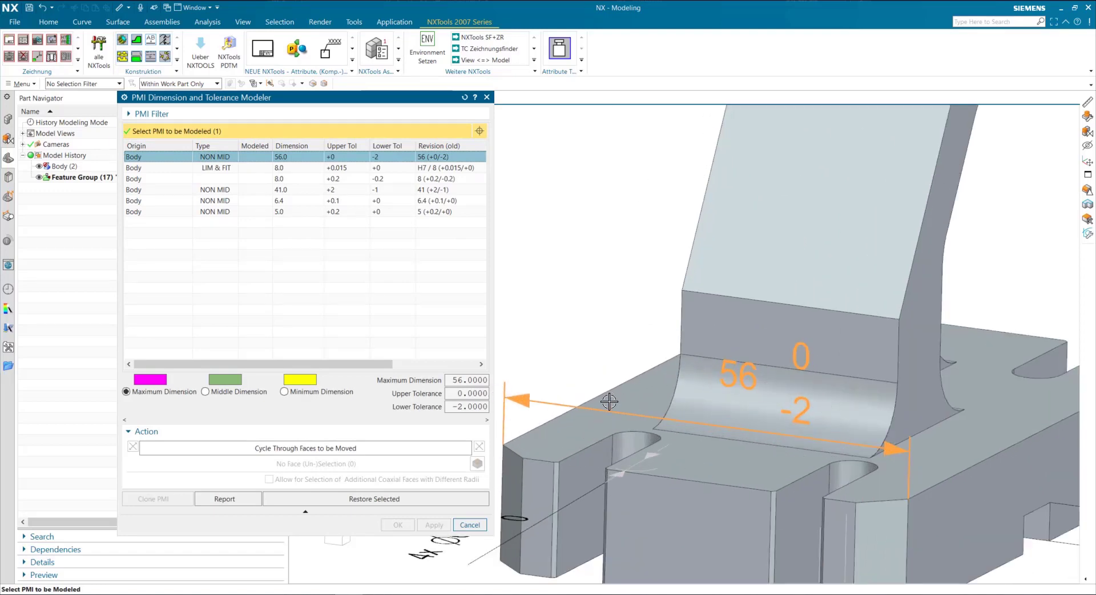
{"action": "scroll", "coordinate": [628, 388], "scroll_direction": "down", "scroll_amount": 1}
{"action": "scroll", "coordinate": [534, 398], "scroll_direction": "down", "scroll_amount": 1}
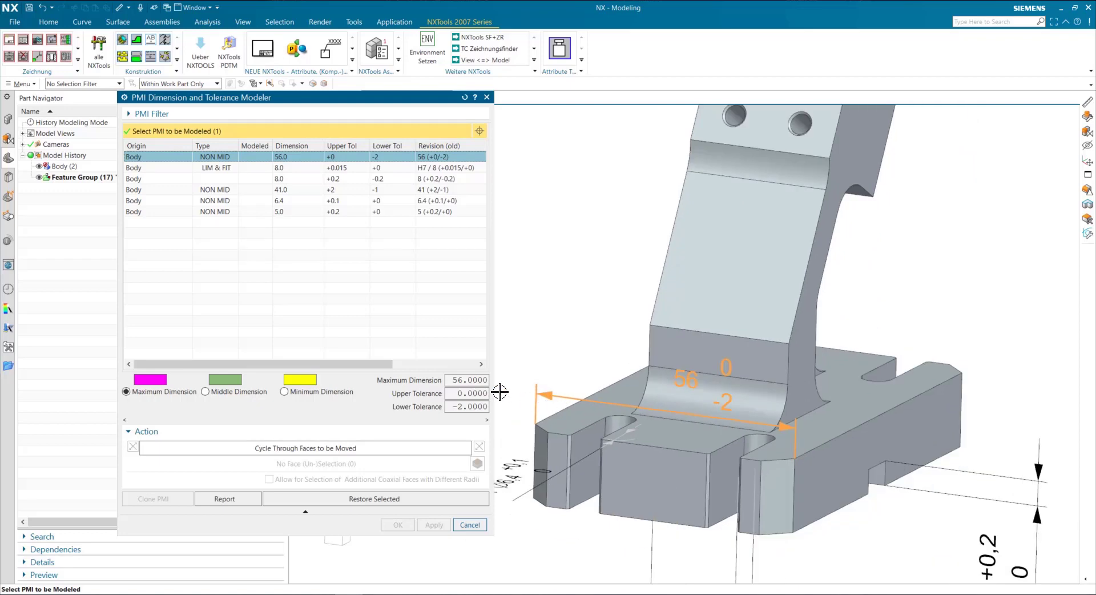
{"action": "scroll", "coordinate": [496, 388], "scroll_direction": "down", "scroll_amount": 1}
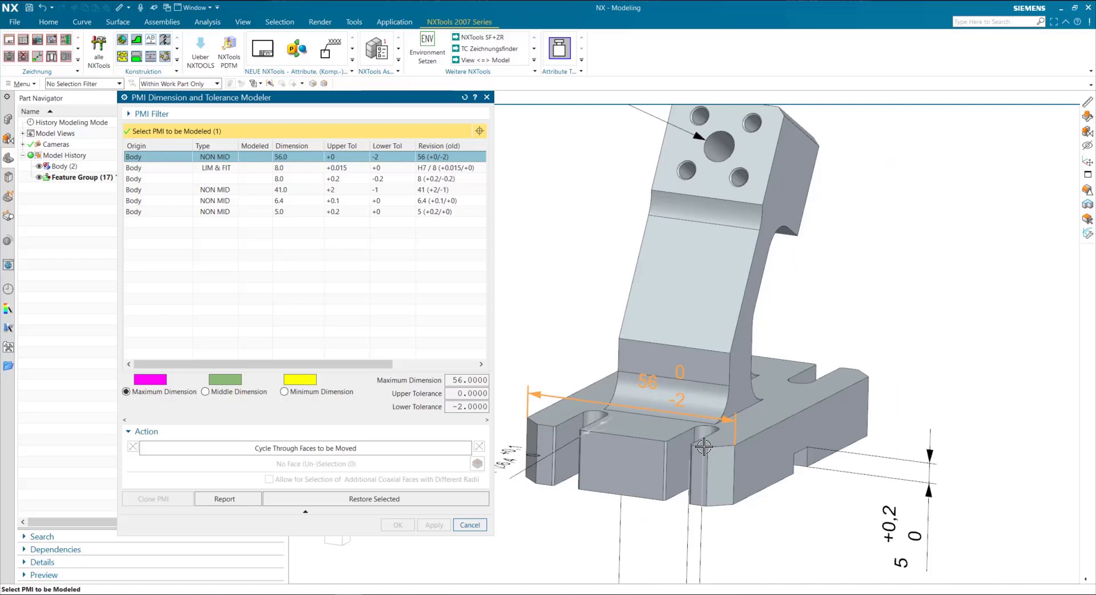
- Choose Middle Dimension for the 56 dimension, giving 55 +1/-1, and check its values
{"action": "left_click", "coordinate": [235, 393]}
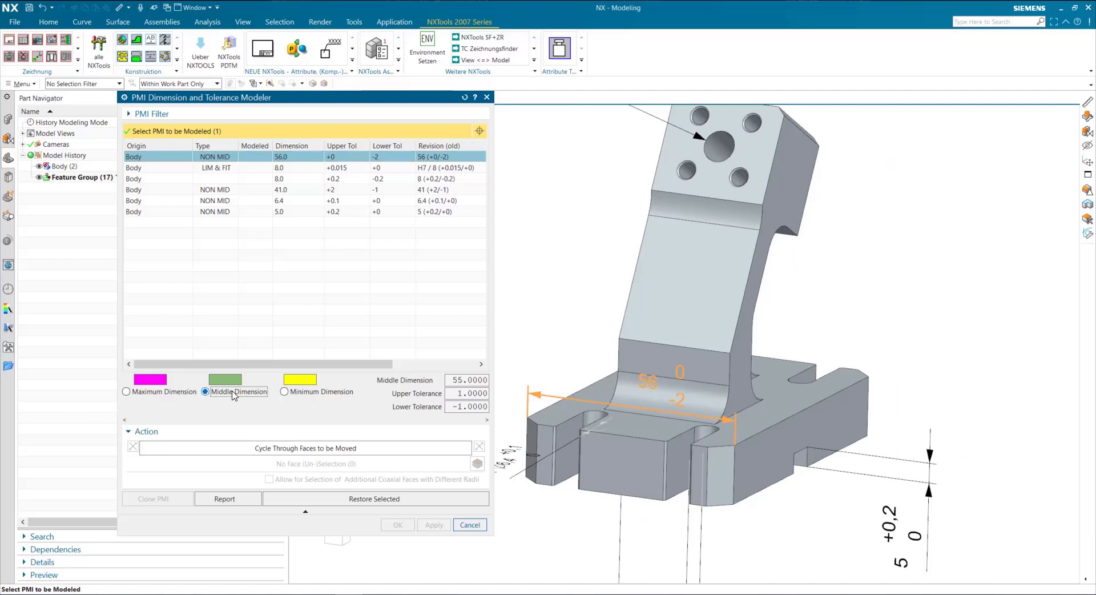
{"action": "mouse_move", "coordinate": [468, 383]}
{"action": "left_mouse_down"}
{"action": "mouse_move", "coordinate": [457, 381]}
{"action": "mouse_move", "coordinate": [462, 393]}
{"action": "left_mouse_up"}
{"action": "left_click_drag", "start_coordinate": [467, 409], "coordinate": [464, 407]}
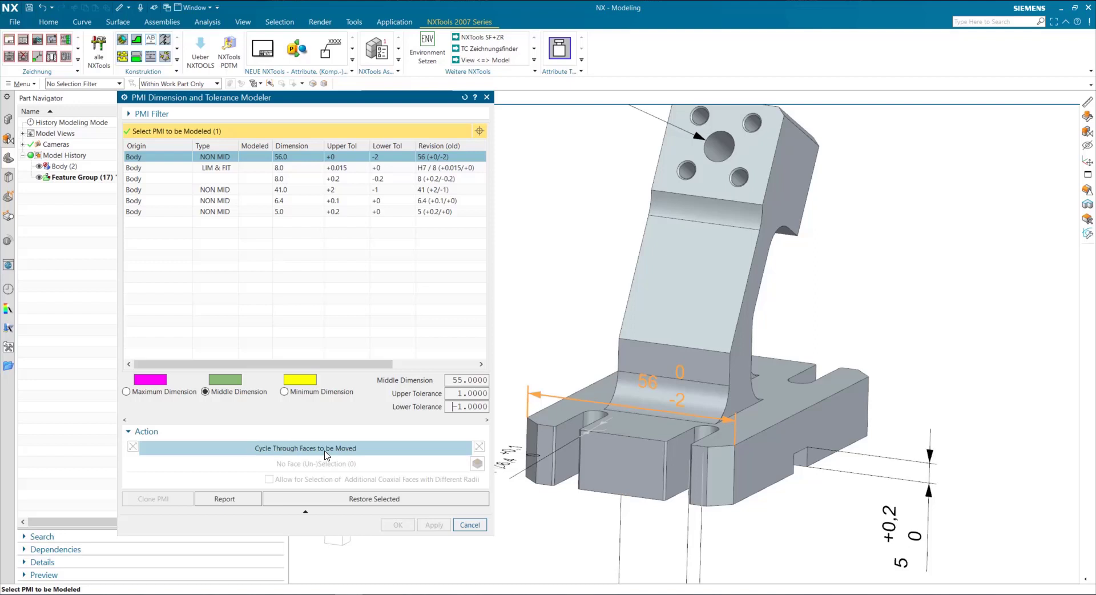
- Cycle through the candidate faces and select the orange side face to be moved
{"action": "left_click", "coordinate": [327, 449]}
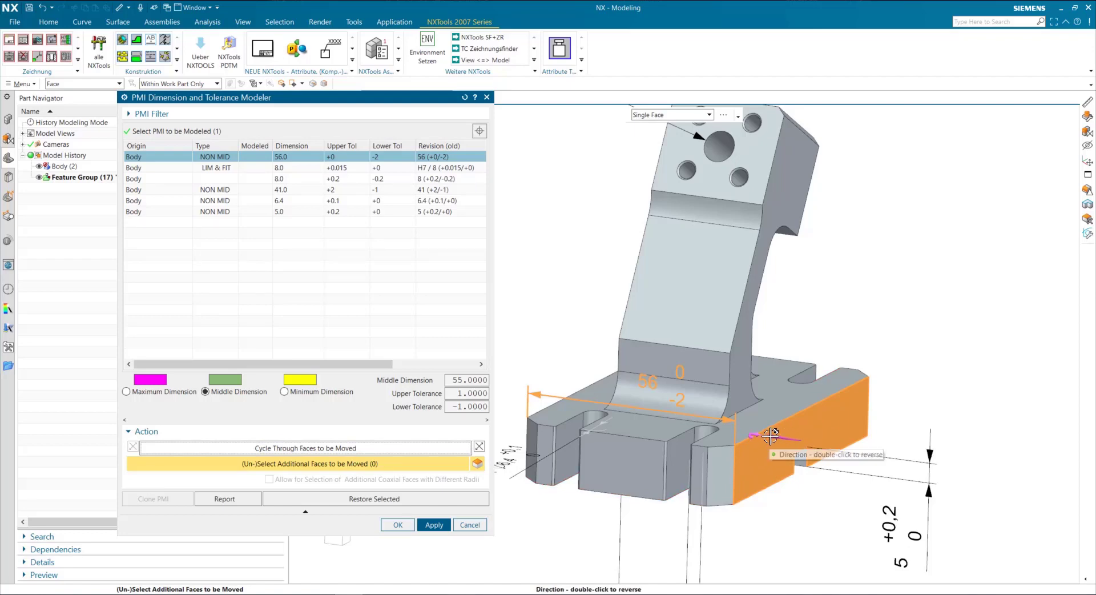
{"action": "left_click", "coordinate": [771, 436]}
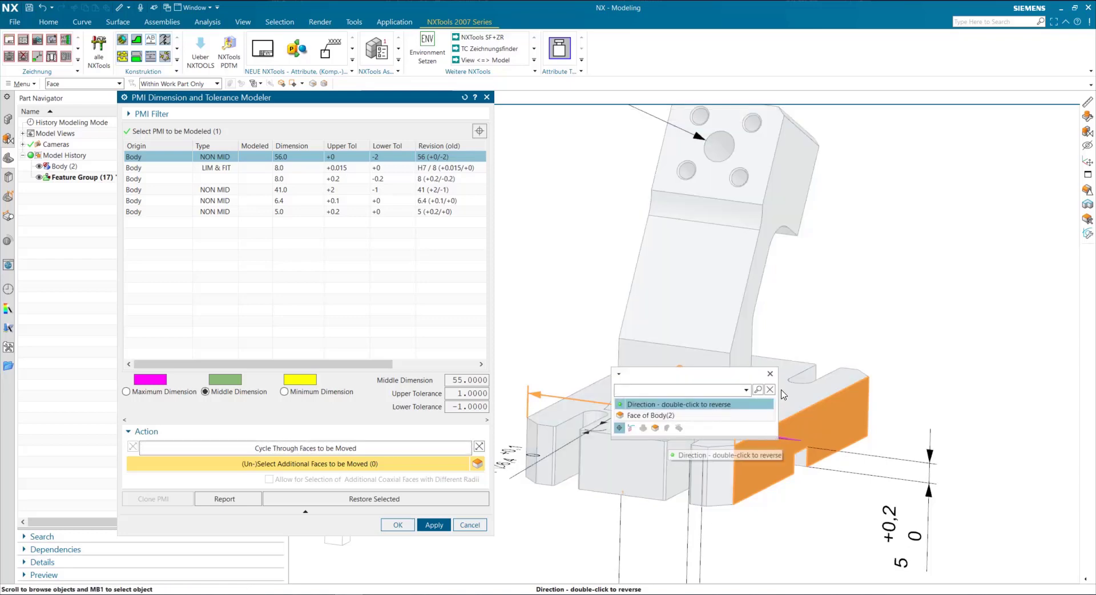
{"action": "left_click", "coordinate": [705, 405]}
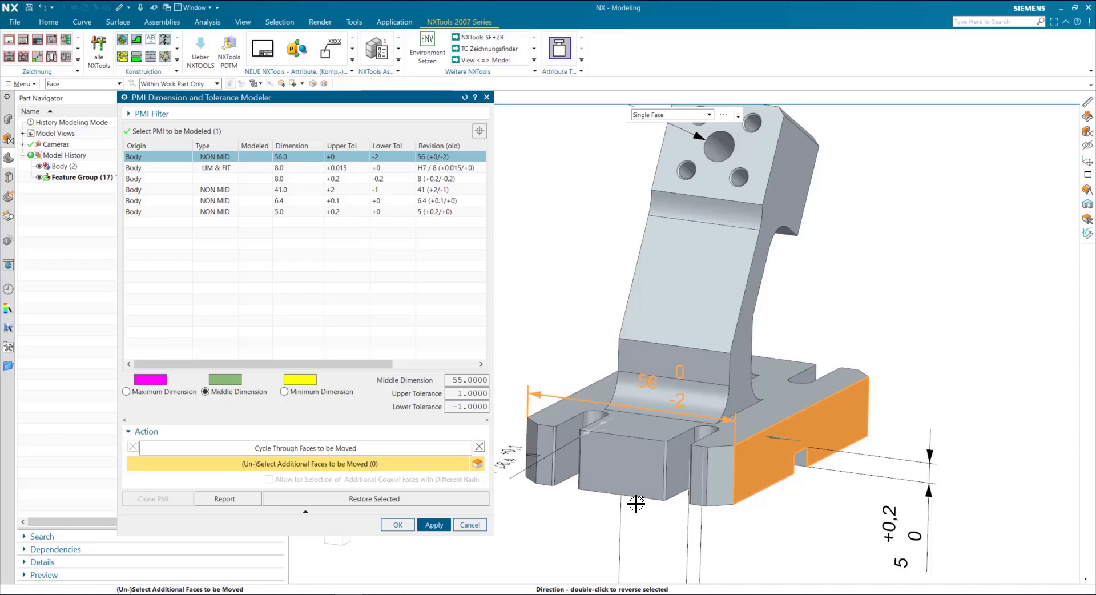
{"action": "middle_click_drag", "start_coordinate": [642, 502], "coordinate": [713, 505]}
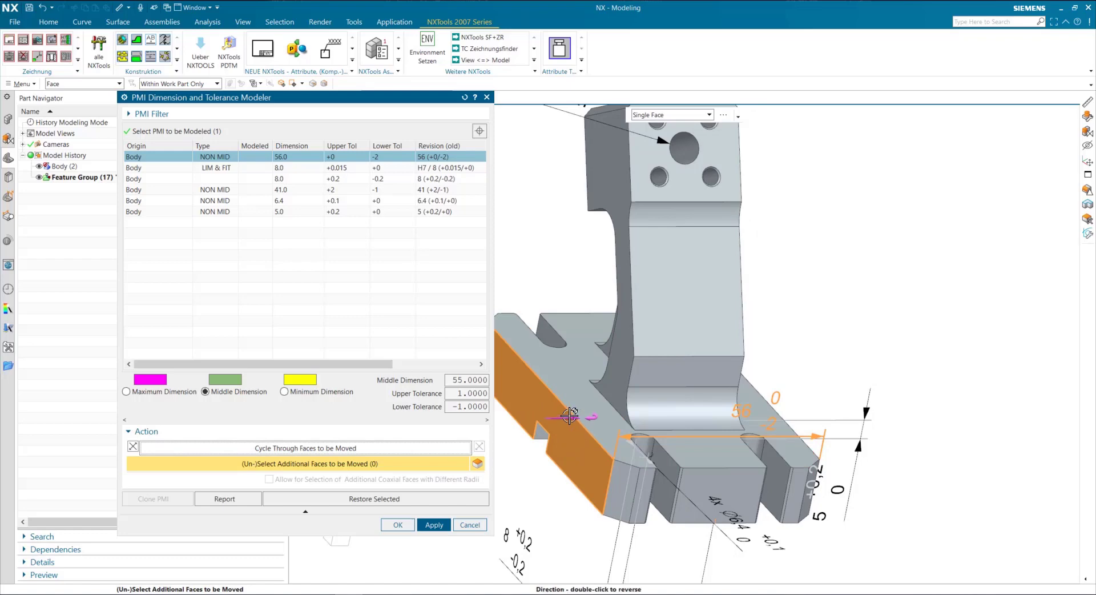
{"action": "left_click", "coordinate": [566, 417]}
{"action": "middle_click_drag", "start_coordinate": [624, 519], "coordinate": [600, 506]}
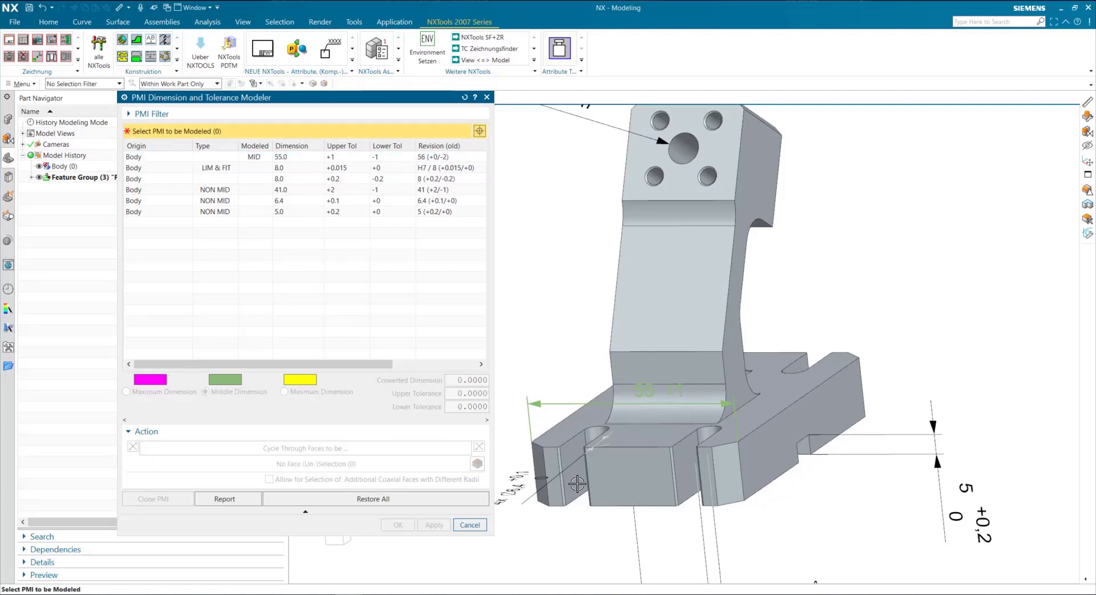
- Measure between the base's two opposite side faces, confirm 55 mm, and close Measure
{"action": "left_click", "coordinate": [207, 22]}
{"action": "left_click", "coordinate": [17, 45]}
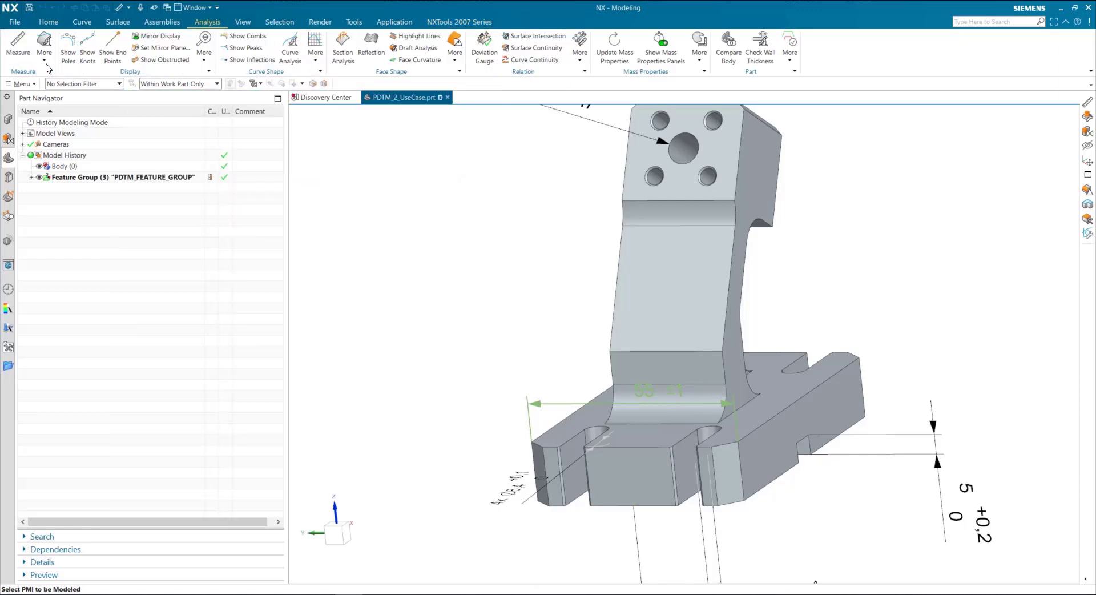
{"action": "left_click", "coordinate": [768, 454]}
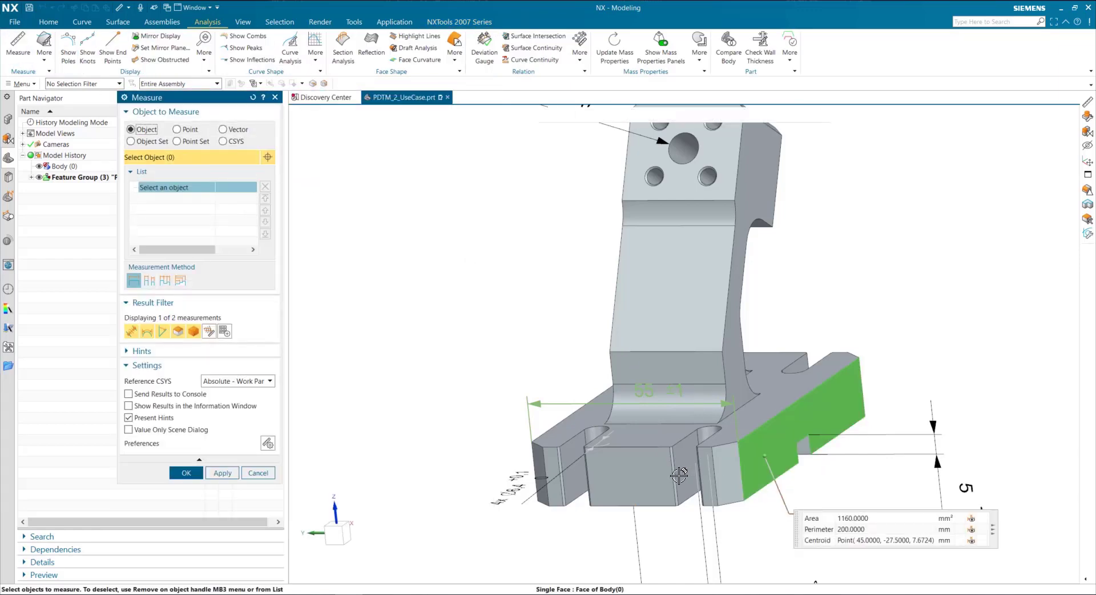
{"action": "middle_click_drag", "start_coordinate": [679, 475], "coordinate": [588, 468]}
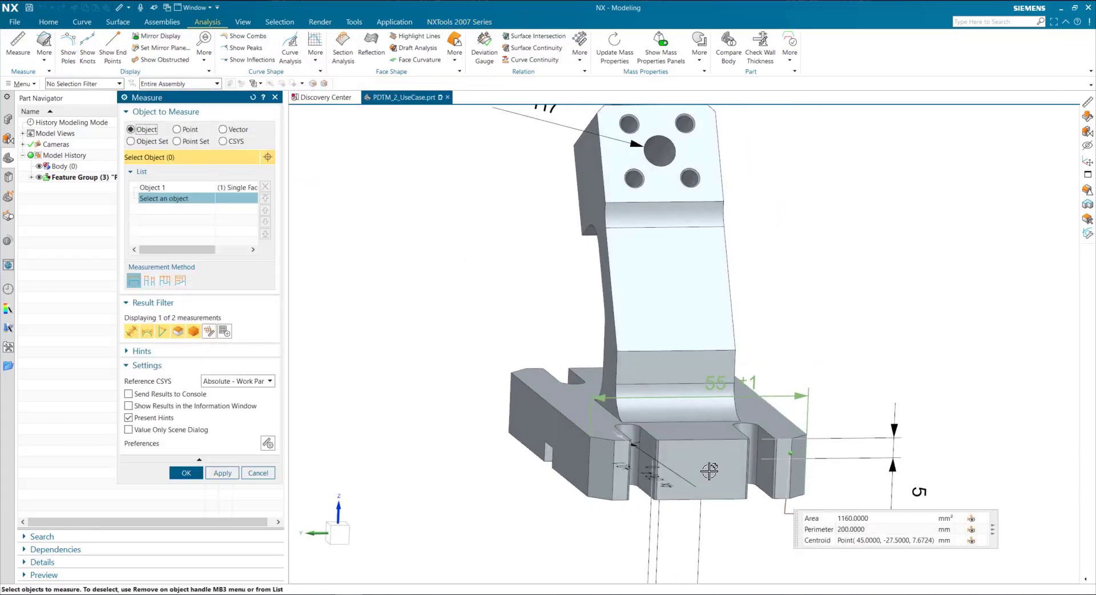
{"action": "left_click", "coordinate": [577, 467]}
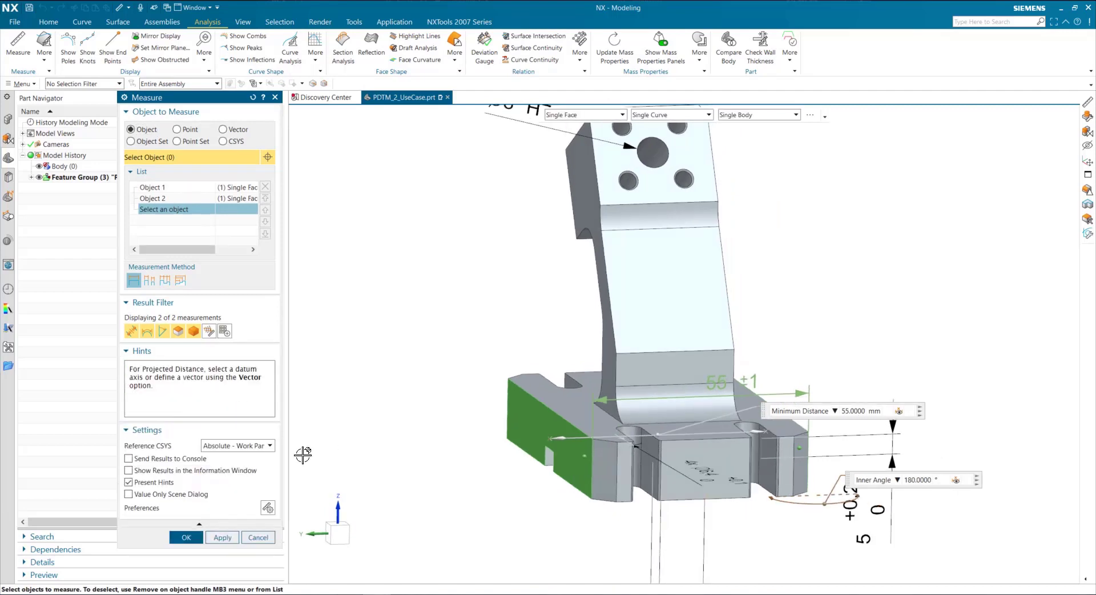
{"action": "left_click", "coordinate": [186, 537]}
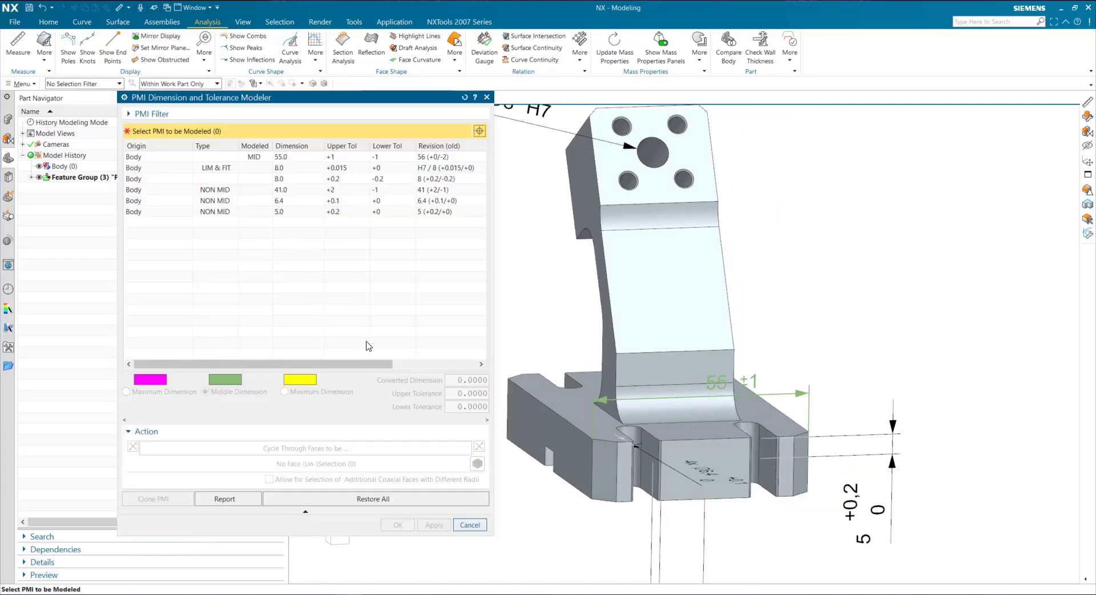
- Remodel the Ø8 H7 hole to its middle value 8.0075 ±0.0075 and apply
{"action": "left_click", "coordinate": [628, 150]}
{"action": "scroll", "coordinate": [760, 159], "scroll_direction": "down", "scroll_amount": 3}
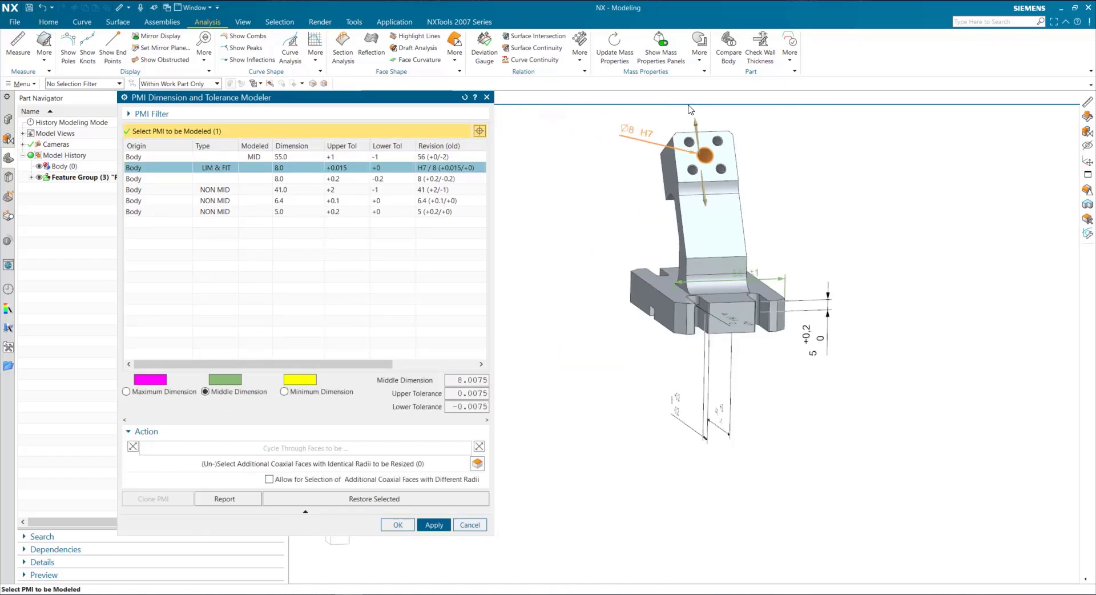
{"action": "scroll", "coordinate": [686, 115], "scroll_direction": "up", "scroll_amount": 4}
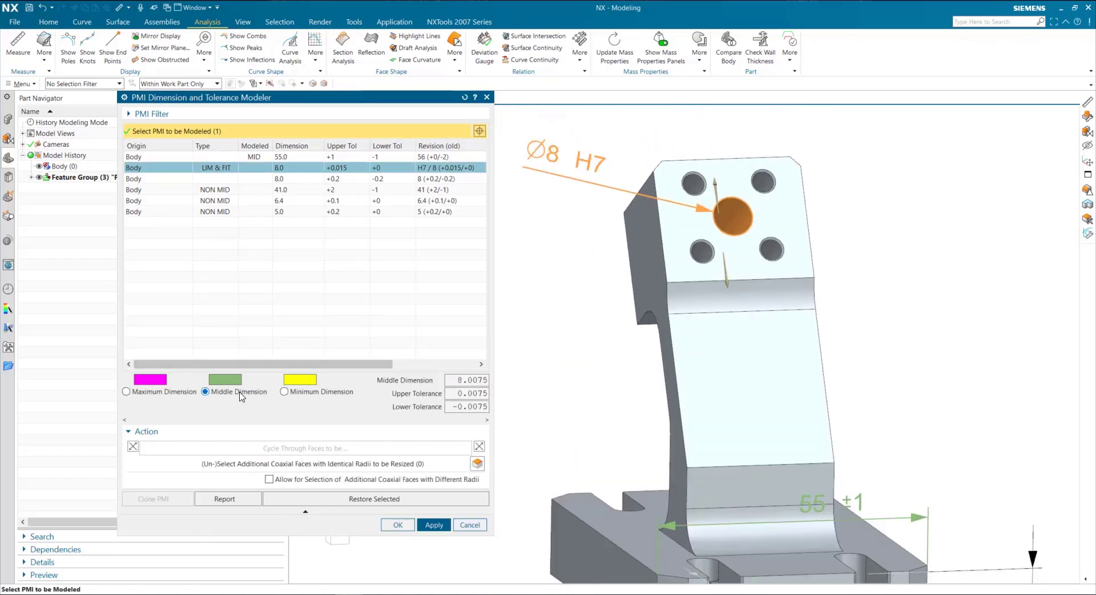
{"action": "left_click", "coordinate": [241, 394]}
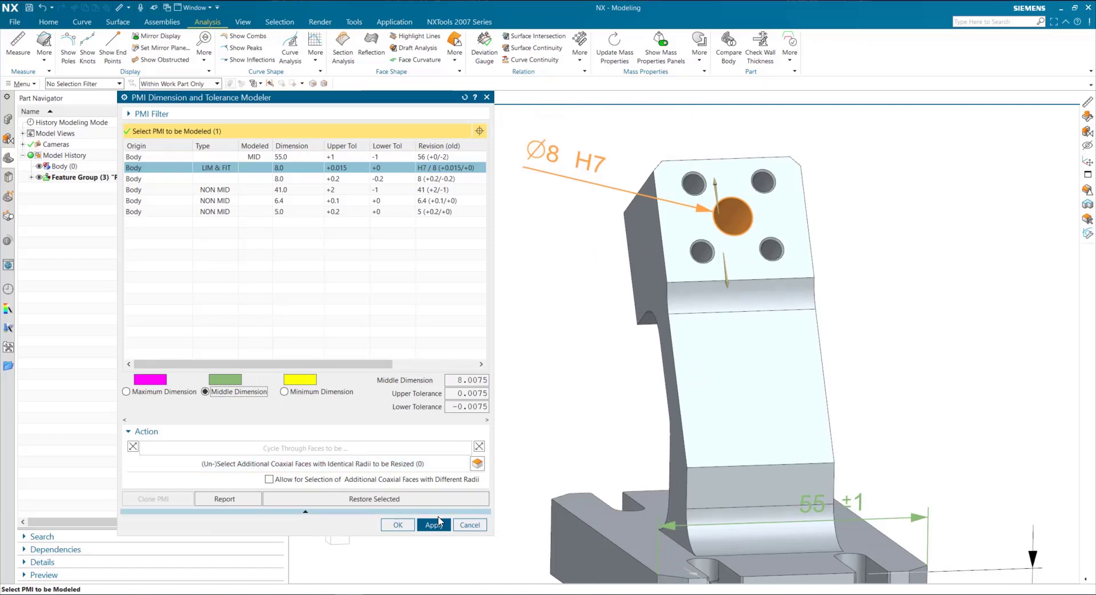
{"action": "left_click", "coordinate": [438, 526]}
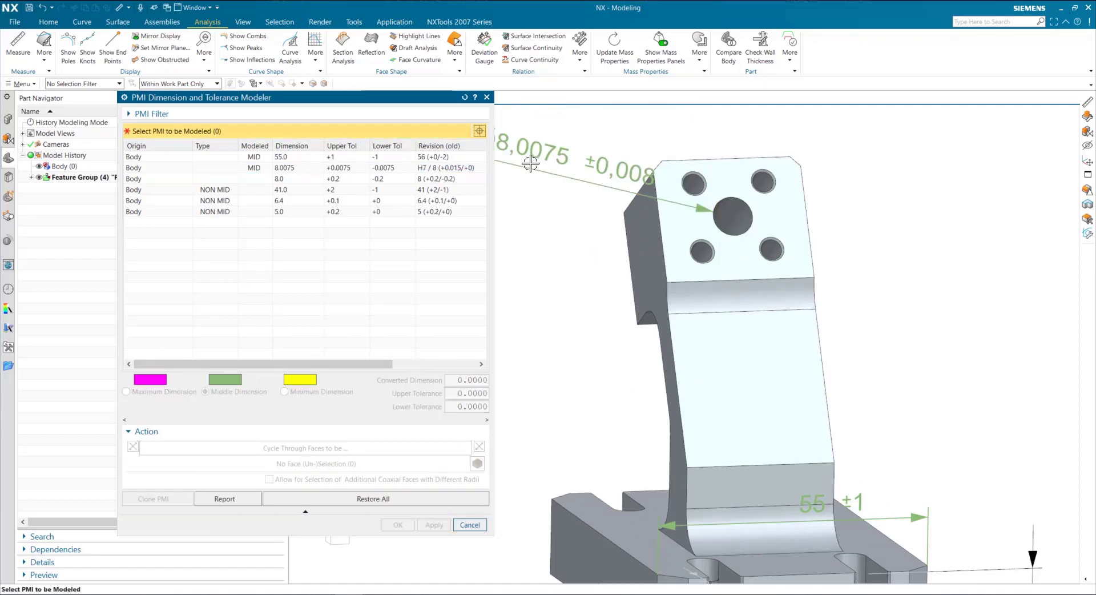
- Pick the 4x Ø6.4 hole dimension and choose Middle Dimension, 6.45 ±0.05
{"action": "middle_click_drag", "start_coordinate": [618, 355], "coordinate": [539, 466]}
{"action": "scroll", "coordinate": [583, 371], "scroll_direction": "down", "scroll_amount": 5}
{"action": "scroll", "coordinate": [539, 465], "scroll_direction": "up", "scroll_amount": 8}
{"action": "left_click", "coordinate": [536, 442]}
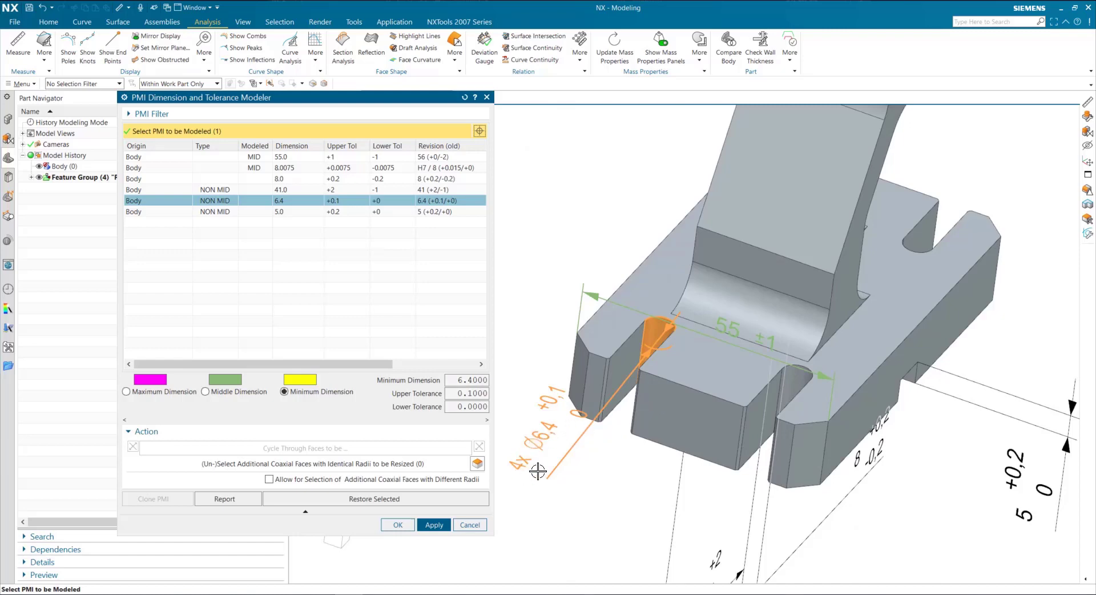
{"action": "left_click", "coordinate": [204, 391]}
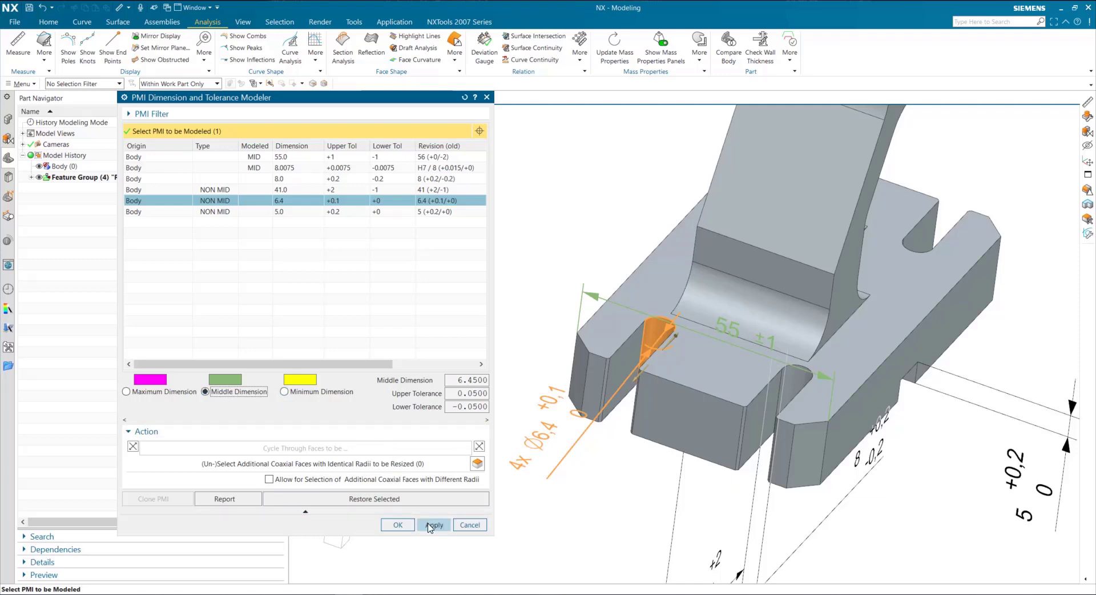
- Apply 6.45 ±0.05 to the holes, then remodel the 5 +0.2 height to 5.1 ±0.1
{"action": "left_click", "coordinate": [431, 527]}
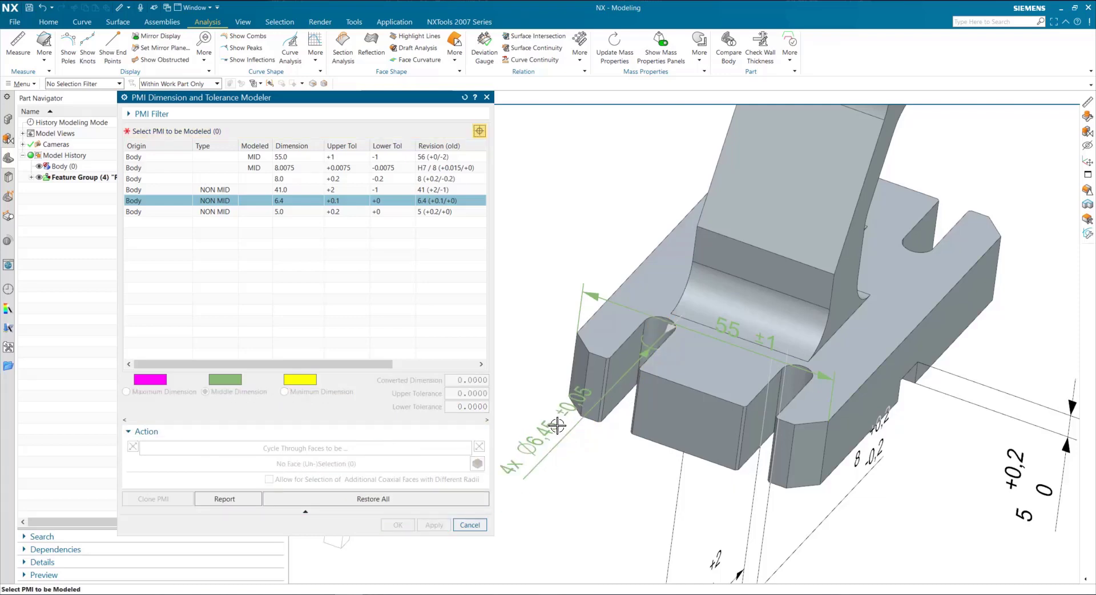
{"action": "middle_click_drag", "start_coordinate": [839, 427], "coordinate": [819, 400]}
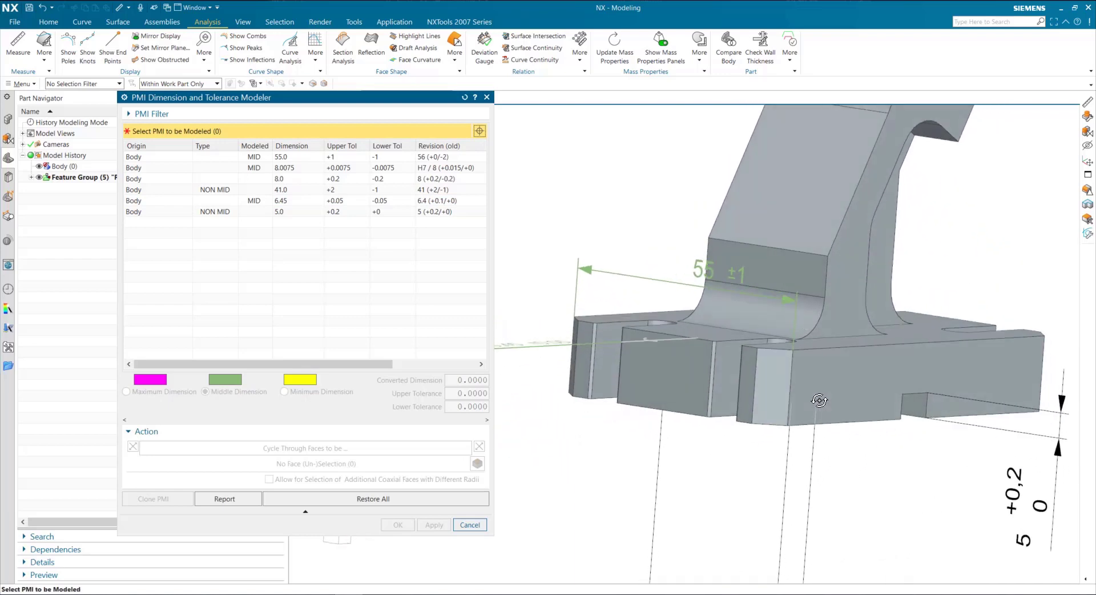
{"action": "left_click", "coordinate": [1043, 507]}
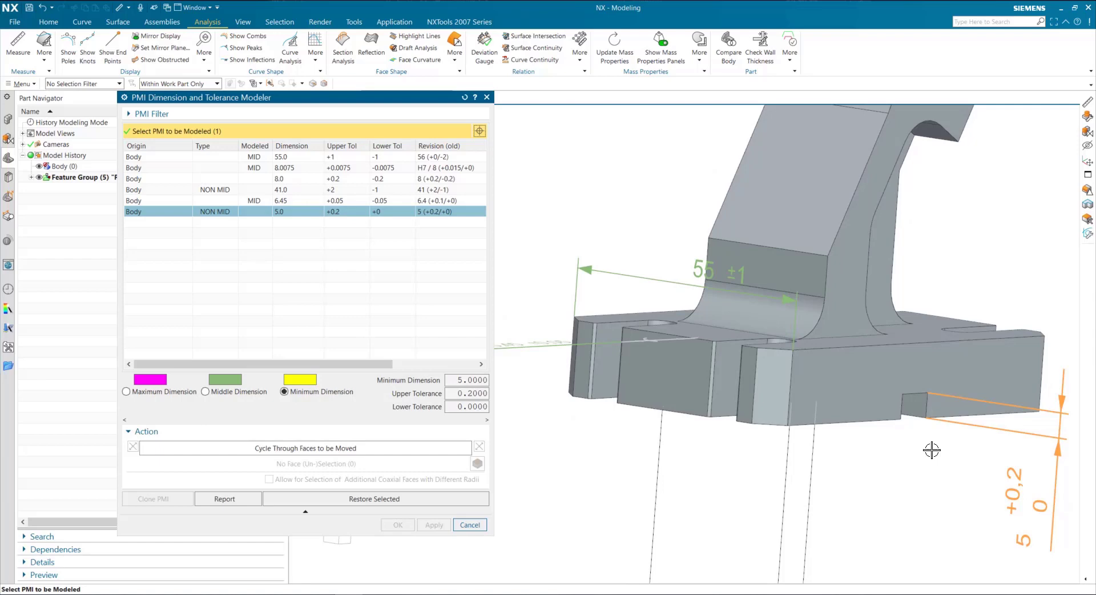
{"action": "left_click", "coordinate": [240, 391]}
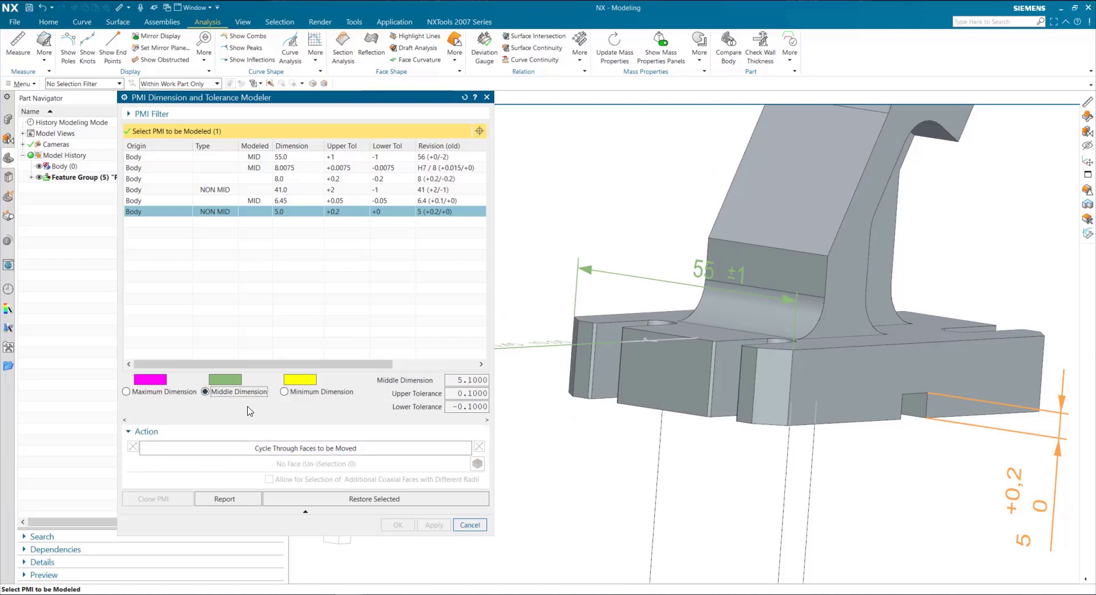
{"action": "left_click", "coordinate": [291, 461]}
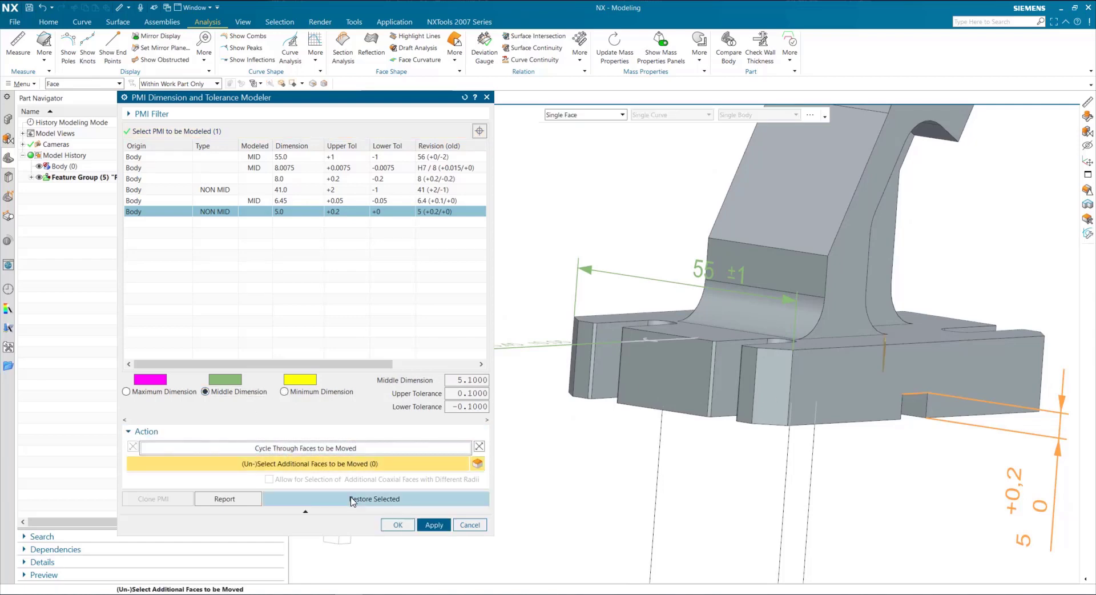
{"action": "left_click", "coordinate": [432, 525]}
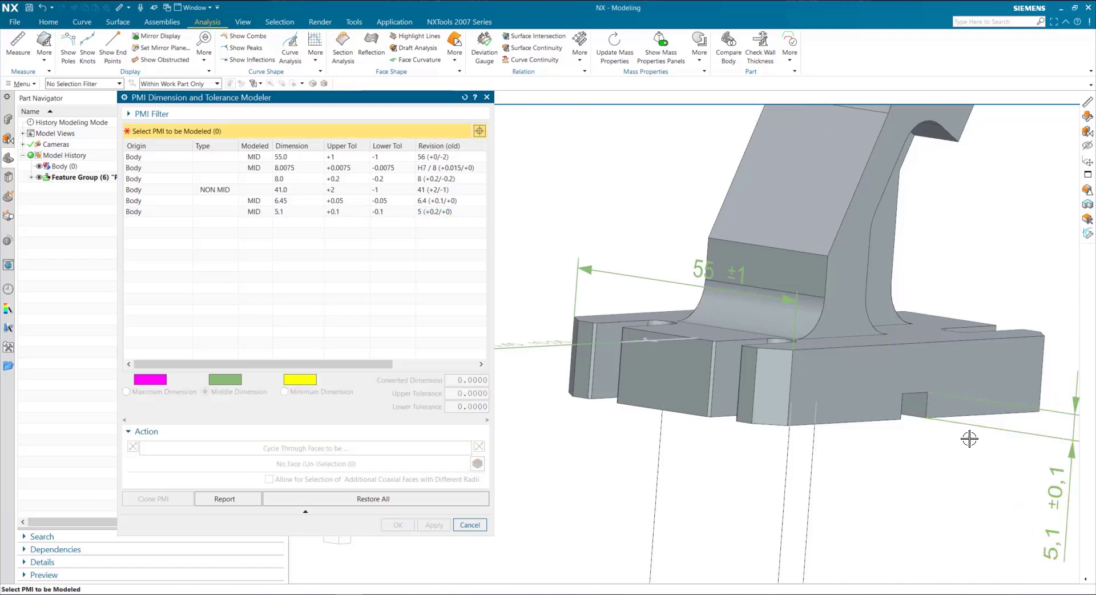
{"action": "scroll", "coordinate": [970, 439], "scroll_direction": "down", "scroll_amount": 5}
{"action": "scroll", "coordinate": [1040, 465], "scroll_direction": "up", "scroll_amount": 5}
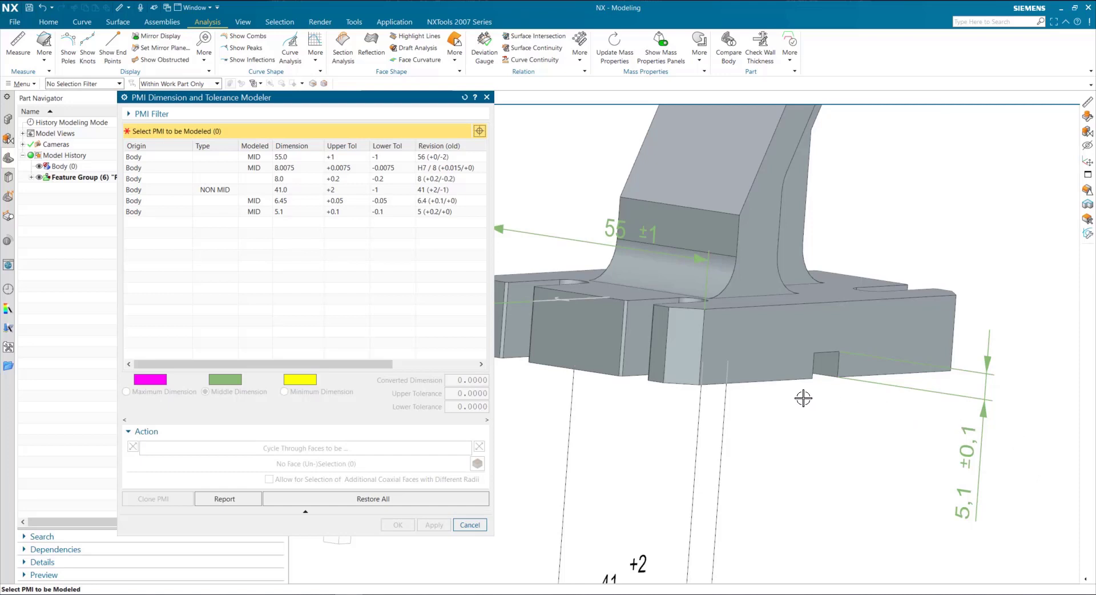
- Check the 8 ±0.2 slot dimension, then pick the 41 +2/-1 dimension for Middle Dimension
{"action": "middle_click_drag", "start_coordinate": [804, 398], "coordinate": [742, 483]}
{"action": "scroll", "coordinate": [765, 399], "scroll_direction": "down", "scroll_amount": 2}
{"action": "scroll", "coordinate": [756, 483], "scroll_direction": "up", "scroll_amount": 2}
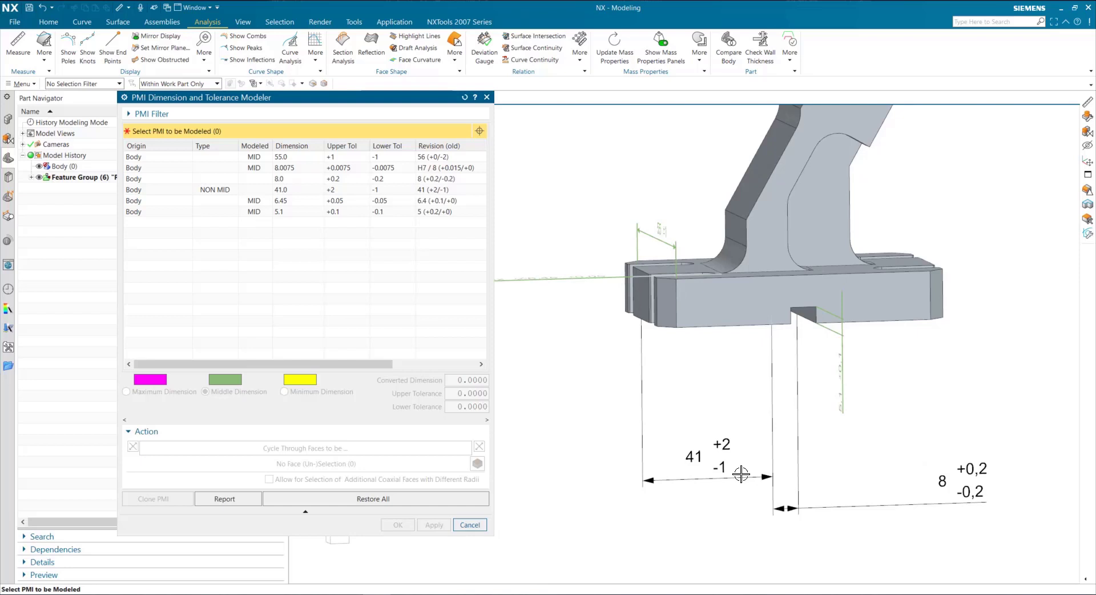
{"action": "left_click", "coordinate": [917, 502]}
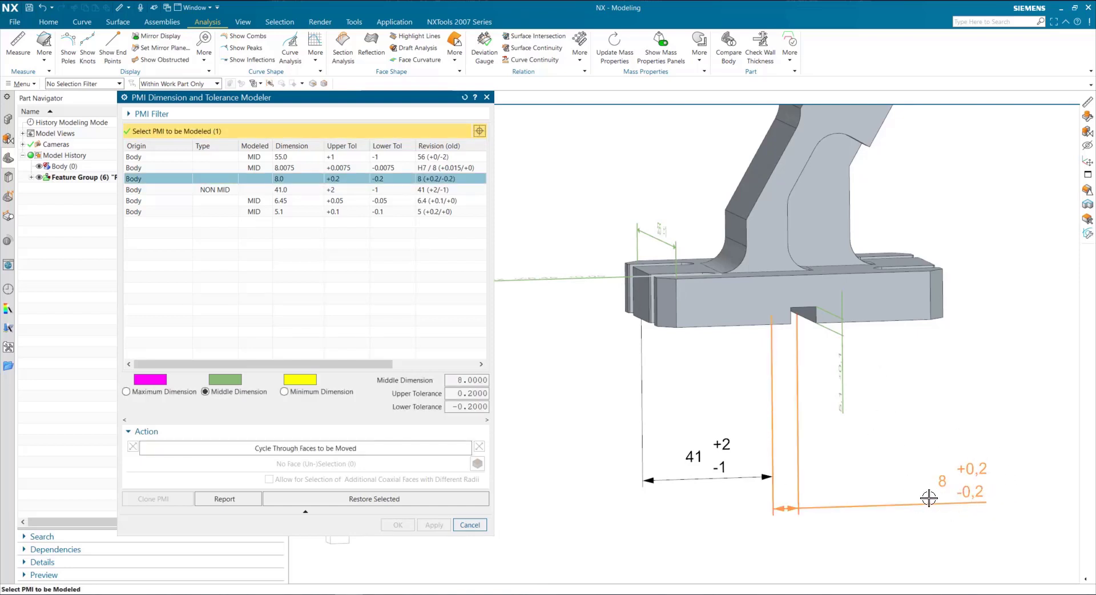
{"action": "left_click", "coordinate": [682, 479]}
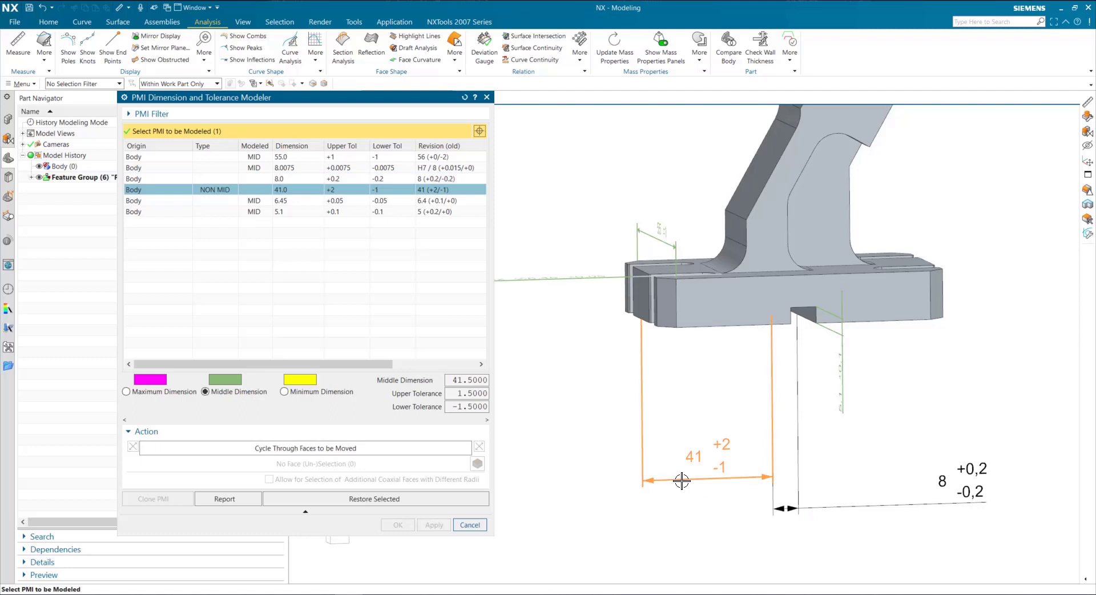
- Add the slot face to the faces moved and apply 41.5 ±1.5 to the 41 dimension
{"action": "left_click", "coordinate": [297, 448]}
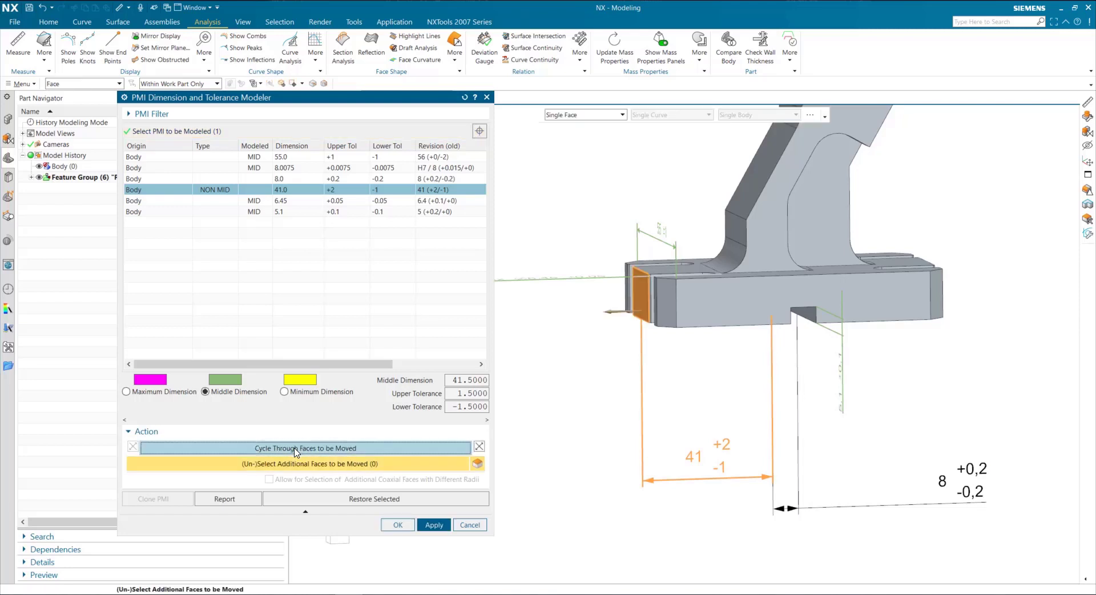
{"action": "left_click", "coordinate": [296, 448]}
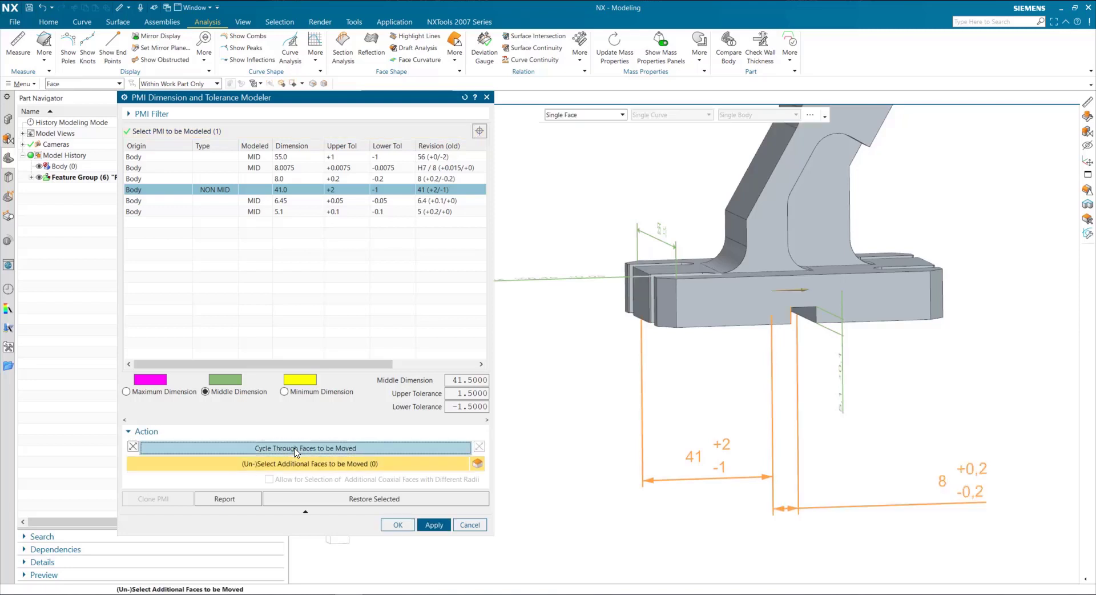
{"action": "left_click", "coordinate": [811, 313]}
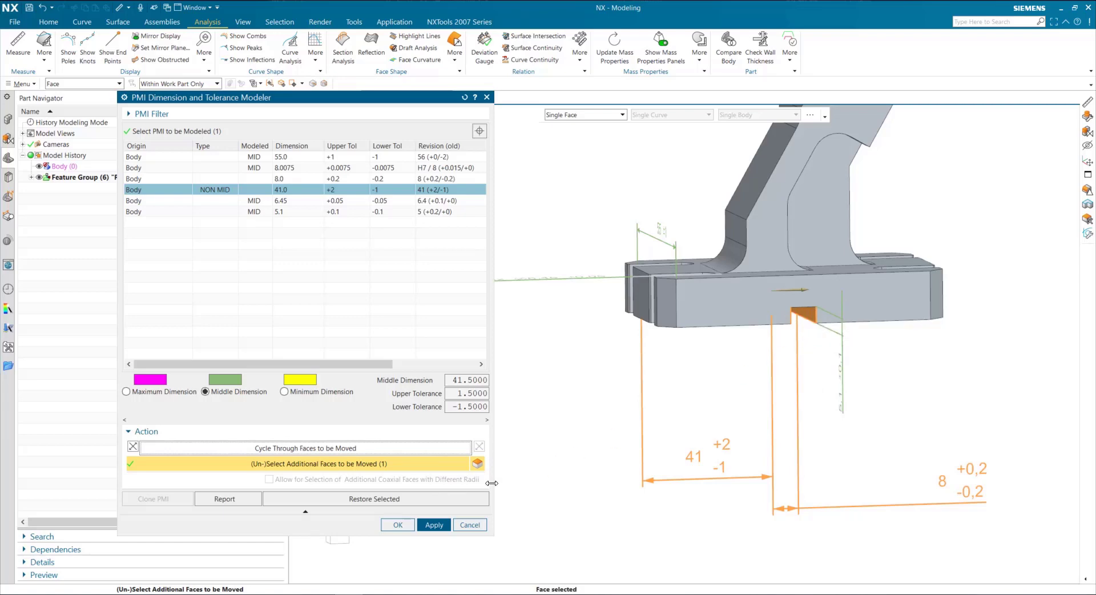
{"action": "left_click", "coordinate": [439, 525]}
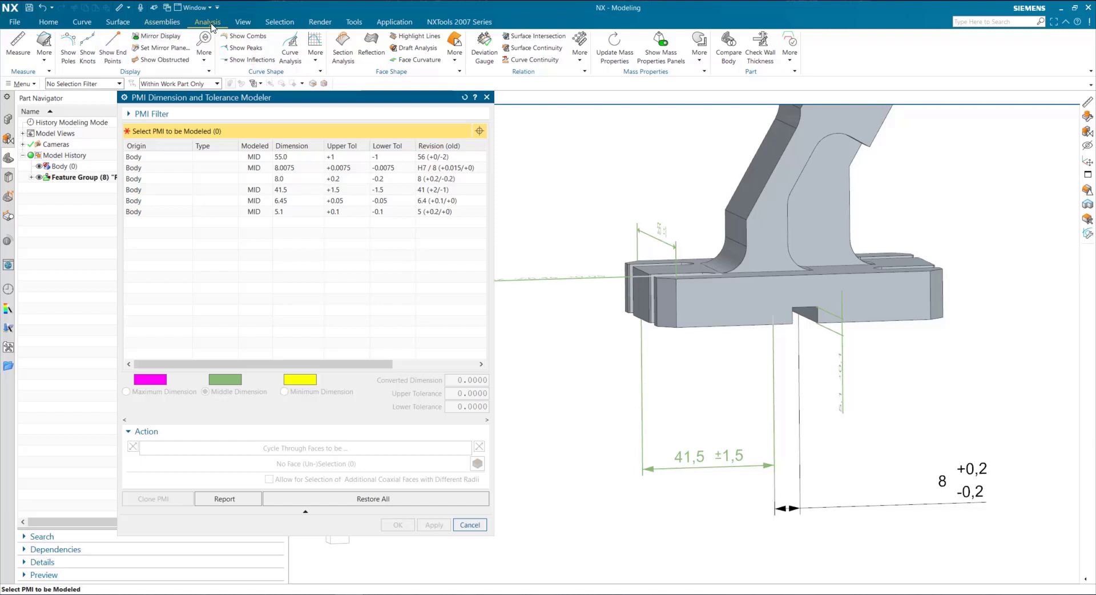
- Measure the slot edge length at 8.0000 mm, then clear the measurement
{"action": "left_click", "coordinate": [18, 46]}
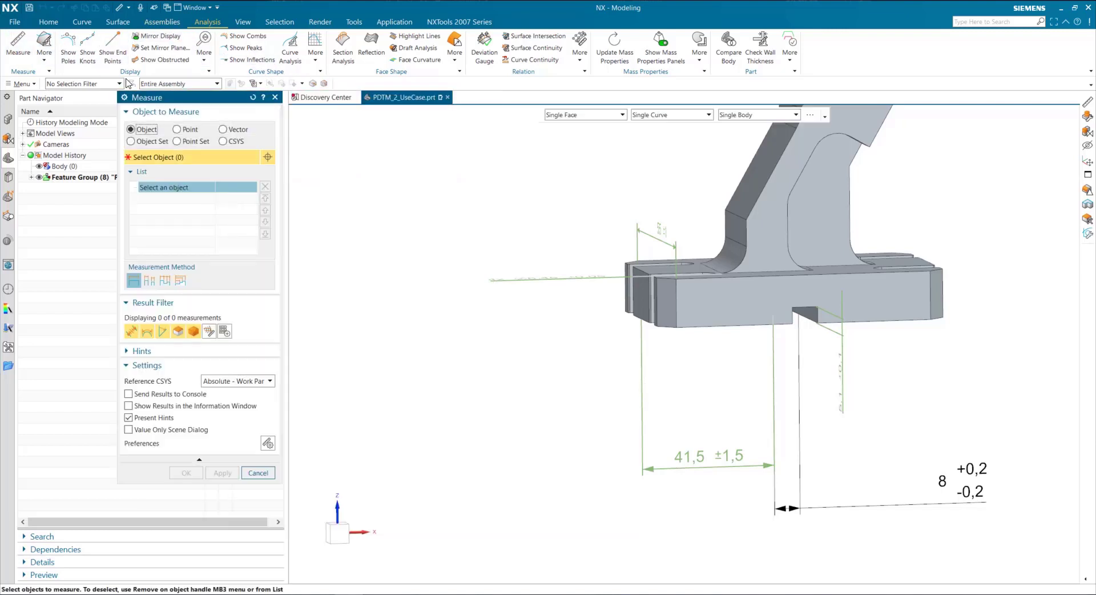
{"action": "left_click", "coordinate": [803, 308]}
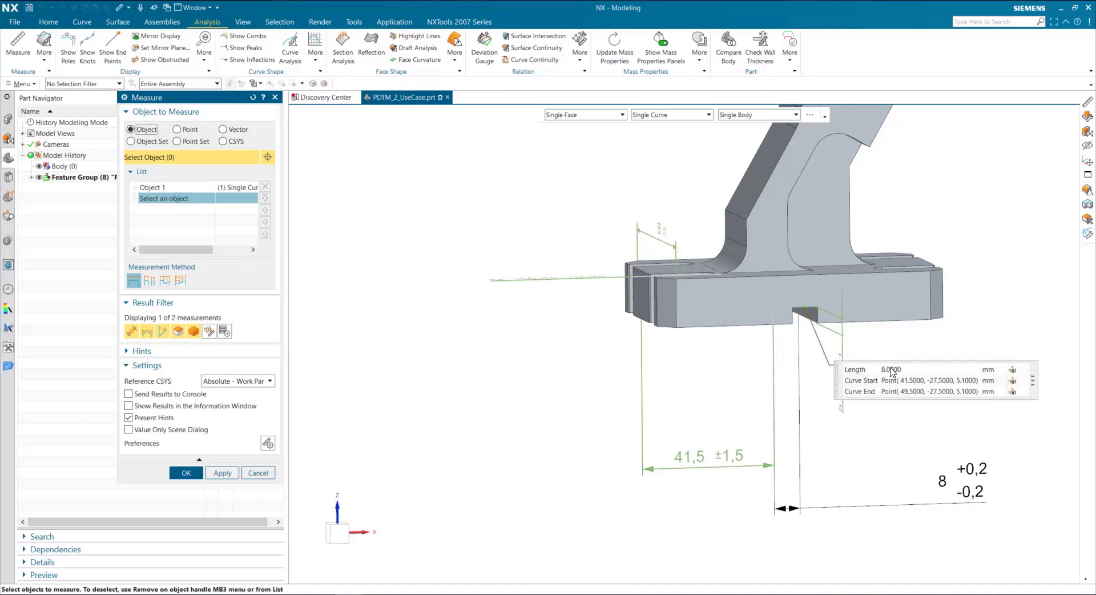
{"action": "left_click", "coordinate": [265, 186]}
- Measure a hole edge on the upper block and show its 8.0075 diameter
{"action": "scroll", "coordinate": [583, 196], "scroll_direction": "down", "scroll_amount": 5}
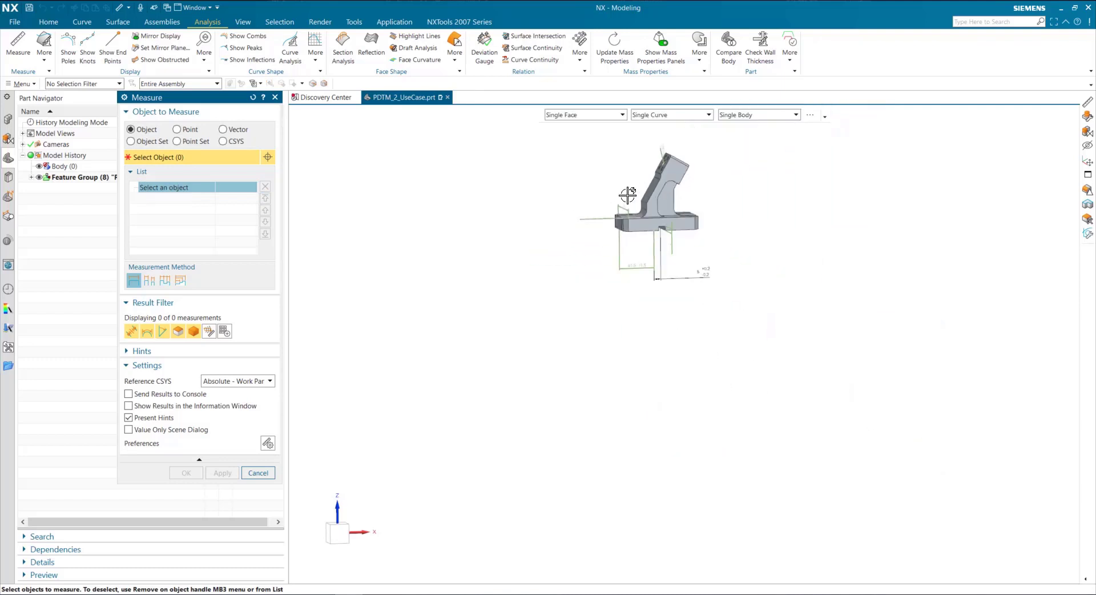
{"action": "middle_click_drag", "start_coordinate": [628, 195], "coordinate": [663, 157]}
{"action": "scroll", "coordinate": [665, 153], "scroll_direction": "up", "scroll_amount": 5}
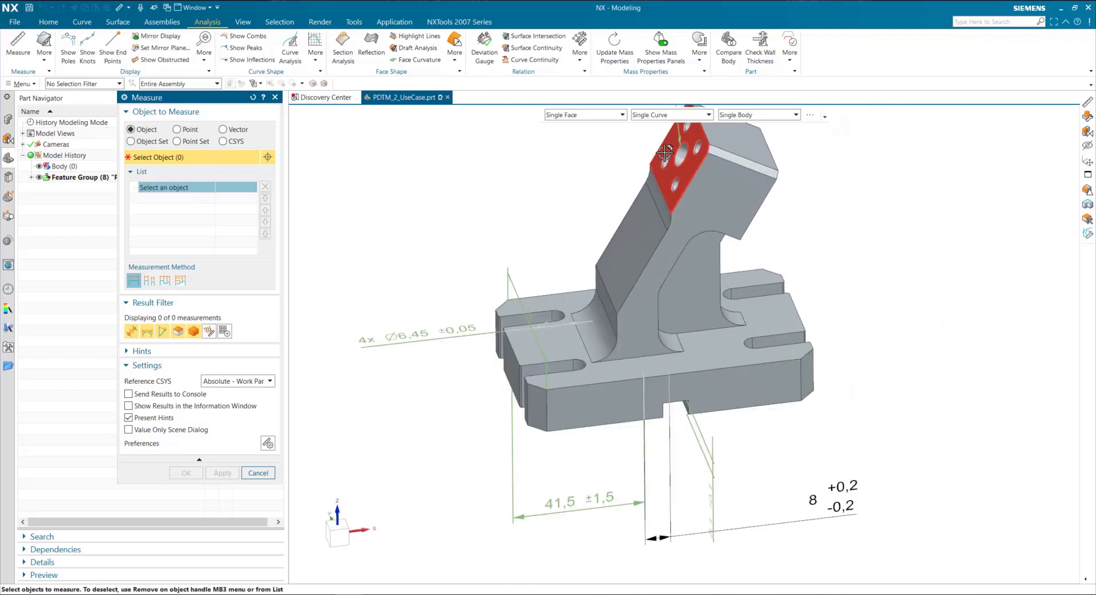
{"action": "left_click", "coordinate": [673, 153]}
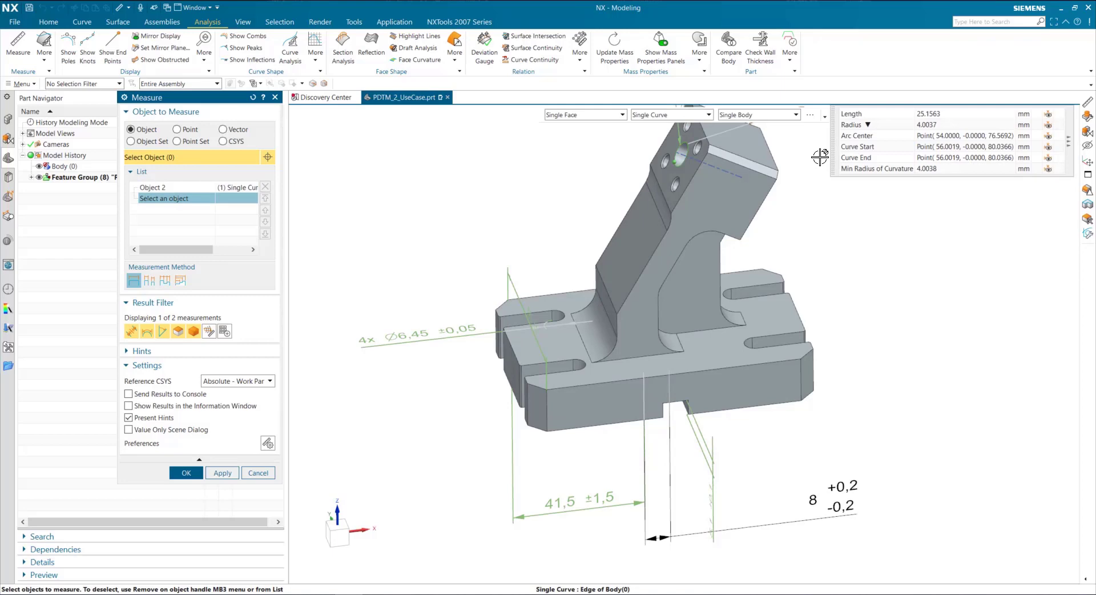
{"action": "left_click_drag", "start_coordinate": [820, 156], "coordinate": [805, 201]}
{"action": "left_click", "coordinate": [856, 171]}
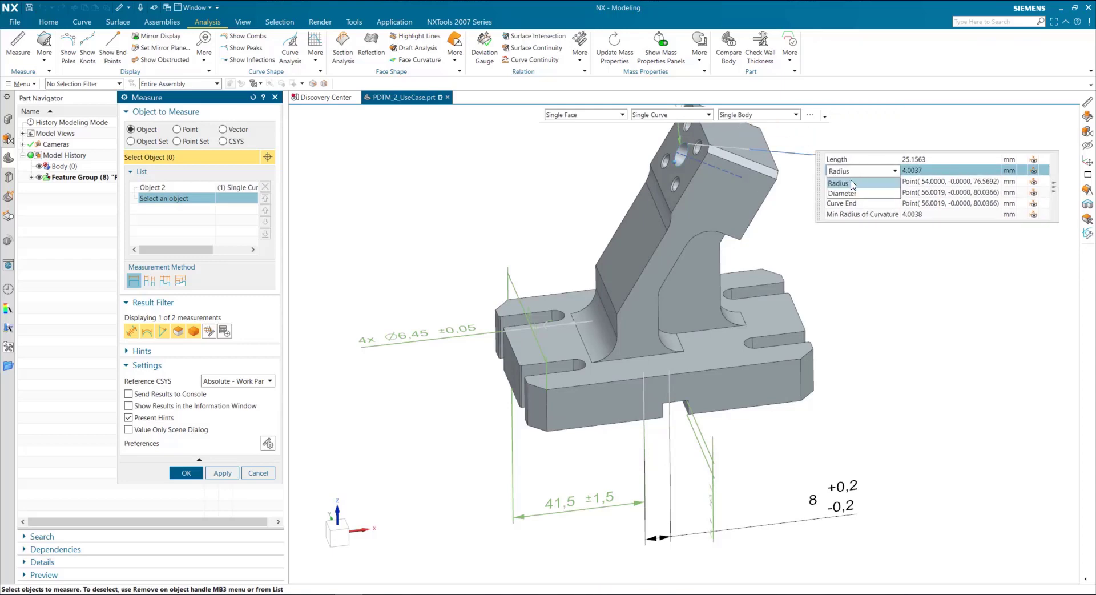
{"action": "left_click", "coordinate": [842, 193]}
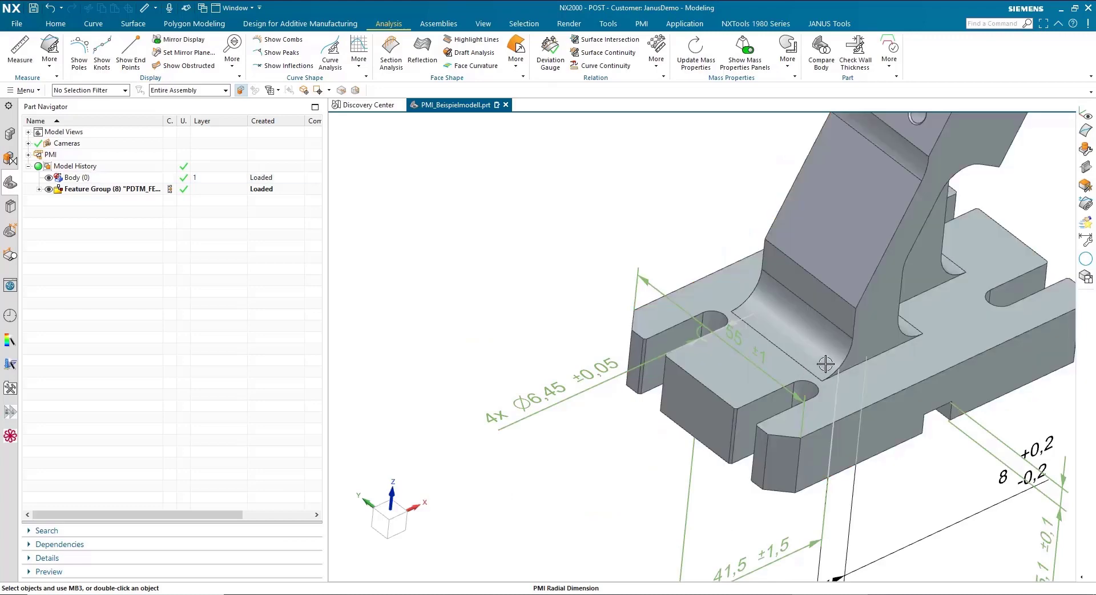
{"action": "key", "text": "ctrl+shift+m"}
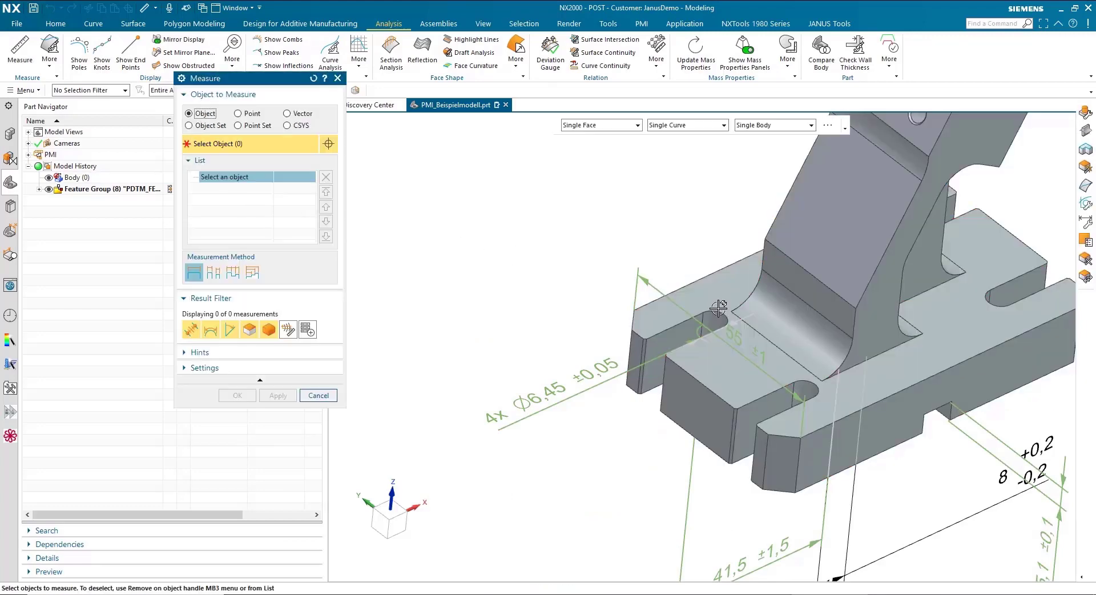
{"action": "scroll", "coordinate": [719, 308], "scroll_direction": "up", "scroll_amount": 5}
{"action": "mouse_move", "coordinate": [707, 349]}
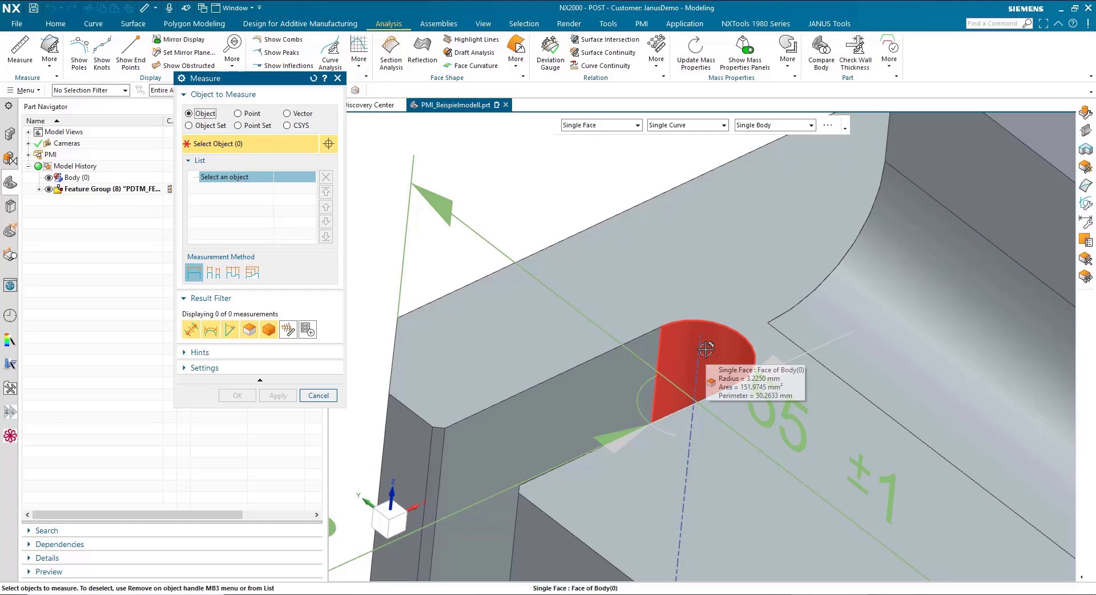
{"action": "scroll", "coordinate": [676, 299], "scroll_direction": "down", "scroll_amount": 5}
{"action": "scroll", "coordinate": [781, 373], "scroll_direction": "up", "scroll_amount": 5}
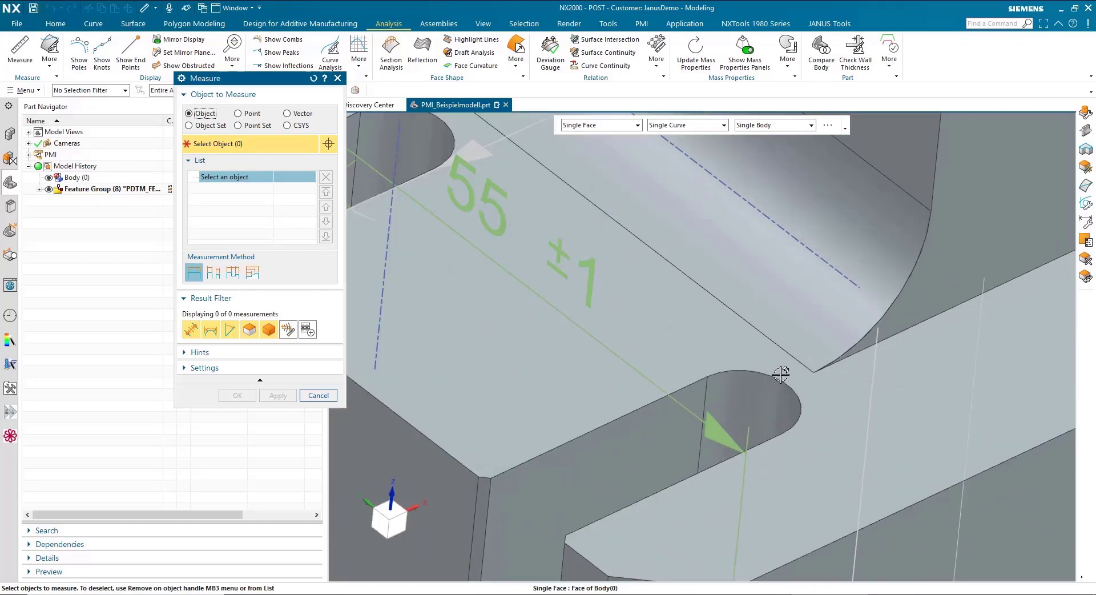
{"action": "mouse_move", "coordinate": [772, 393]}
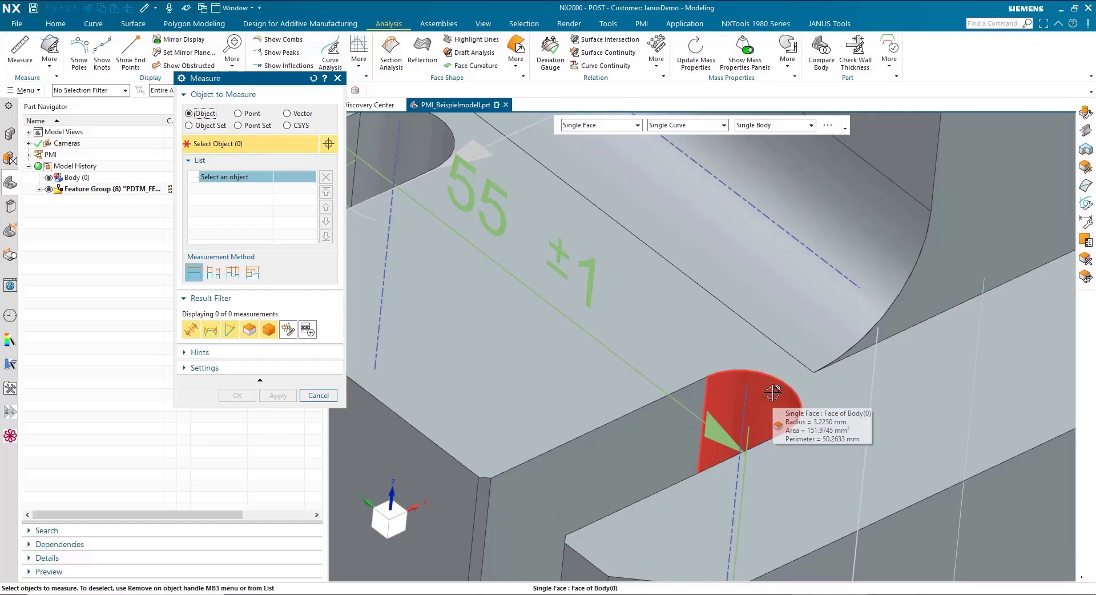
{"action": "scroll", "coordinate": [772, 393], "scroll_direction": "down", "scroll_amount": 4}
{"action": "scroll", "coordinate": [873, 327], "scroll_direction": "up", "scroll_amount": 4}
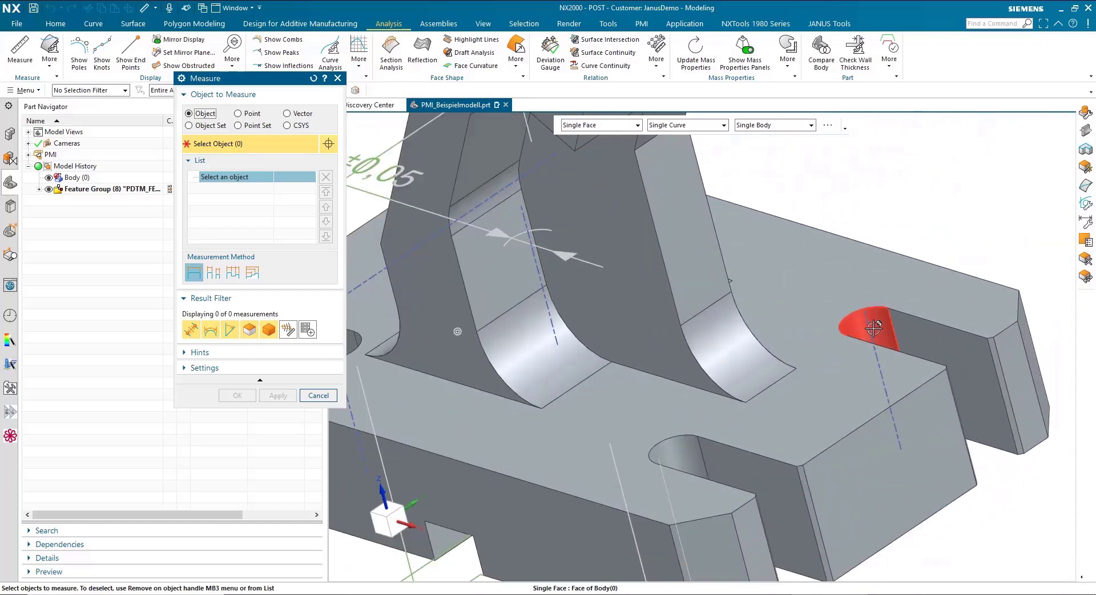
{"action": "scroll", "coordinate": [480, 298], "scroll_direction": "down", "scroll_amount": 4}
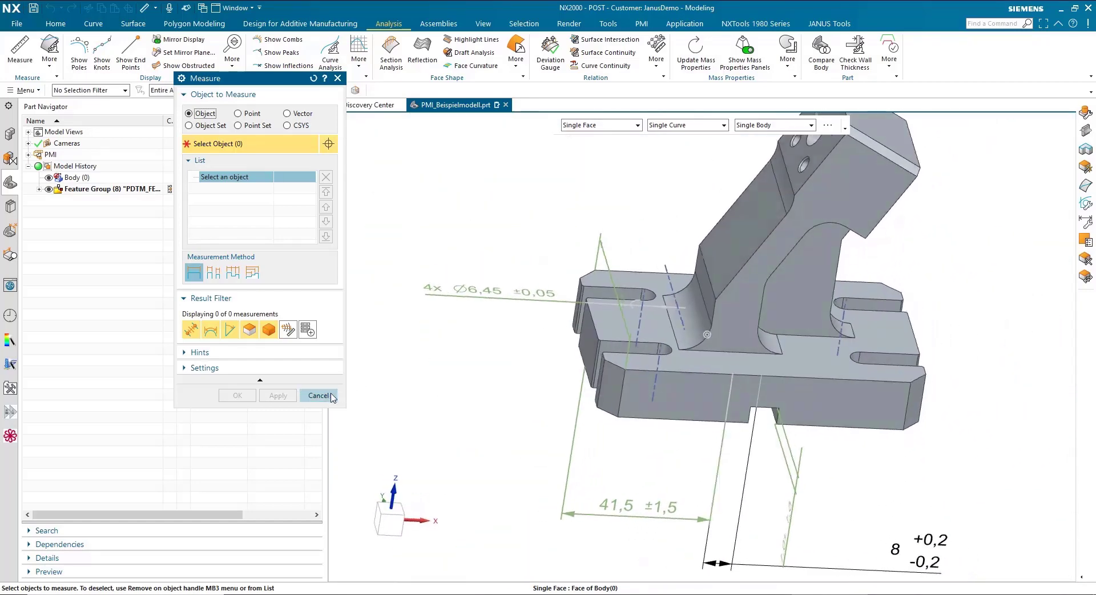
{"action": "key", "text": "Escape"}
{"action": "scroll", "coordinate": [467, 293], "scroll_direction": "up", "scroll_amount": 2}
{"action": "double_click", "coordinate": [472, 321]}
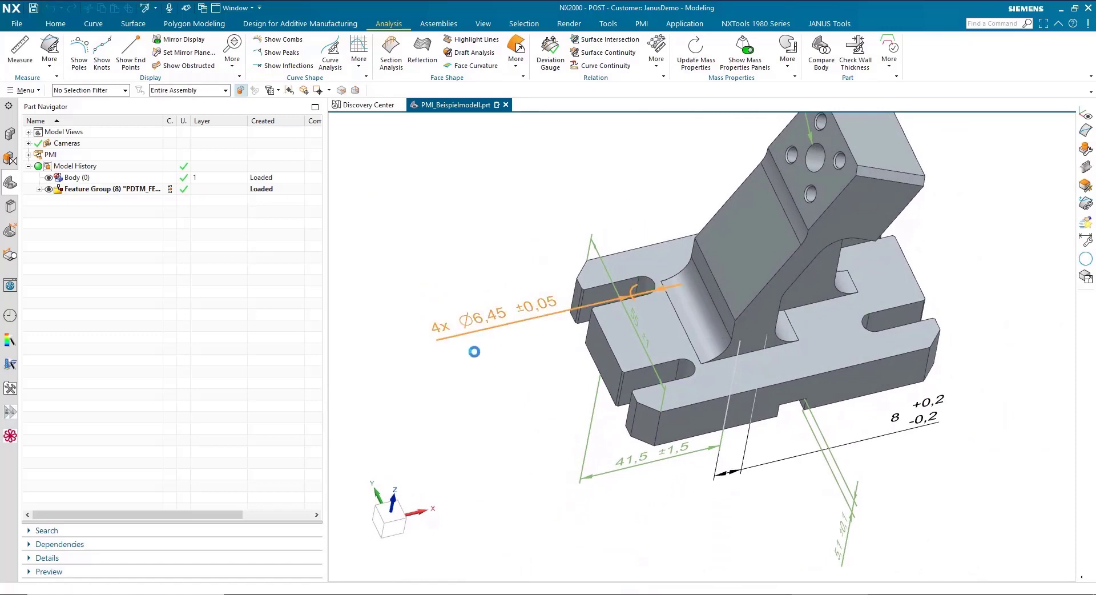
{"action": "scroll", "coordinate": [474, 341], "scroll_direction": "up", "scroll_amount": 3}
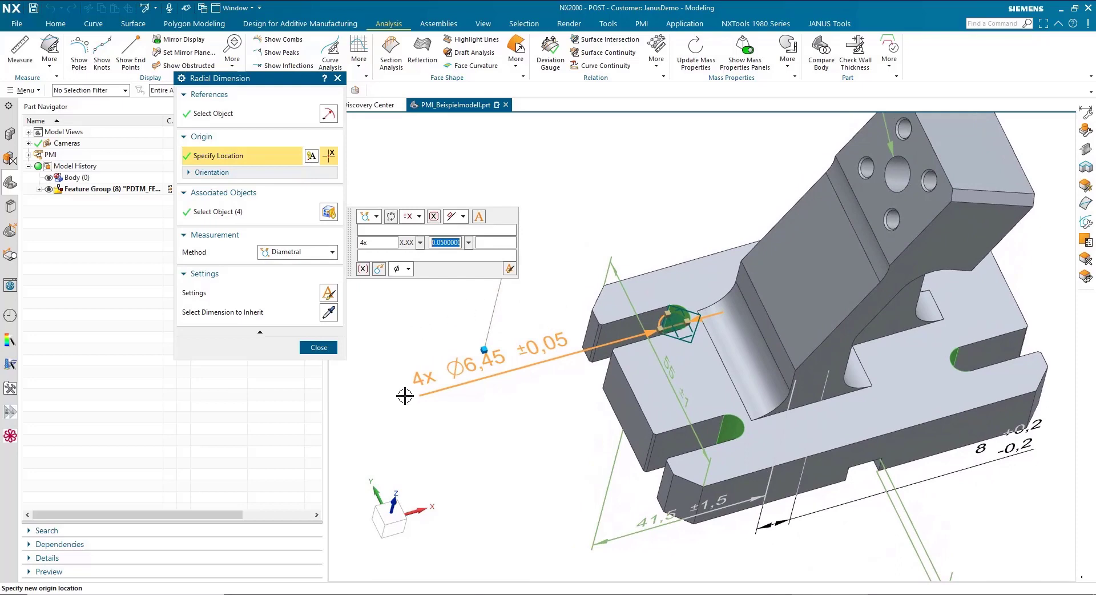
{"action": "double_click", "coordinate": [363, 243]}
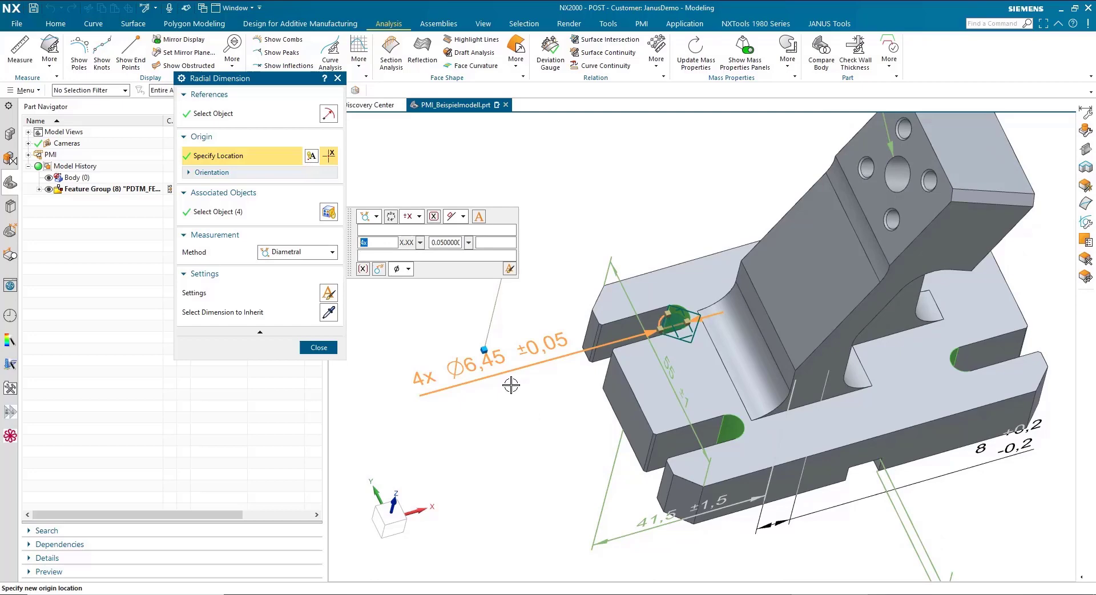
{"action": "left_click", "coordinate": [240, 217]}
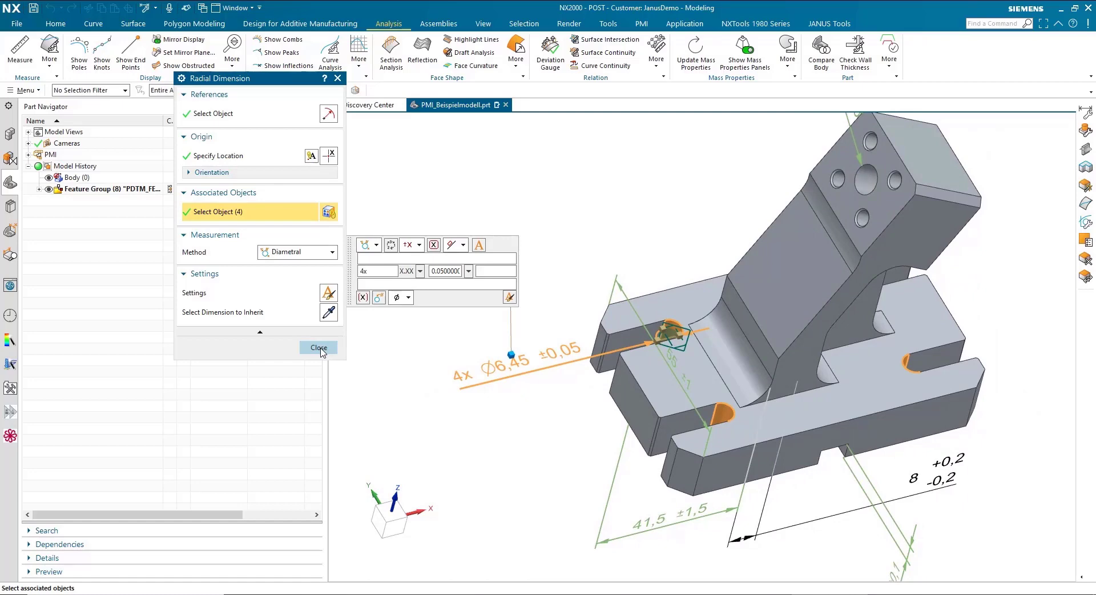
{"action": "left_click", "coordinate": [321, 348]}
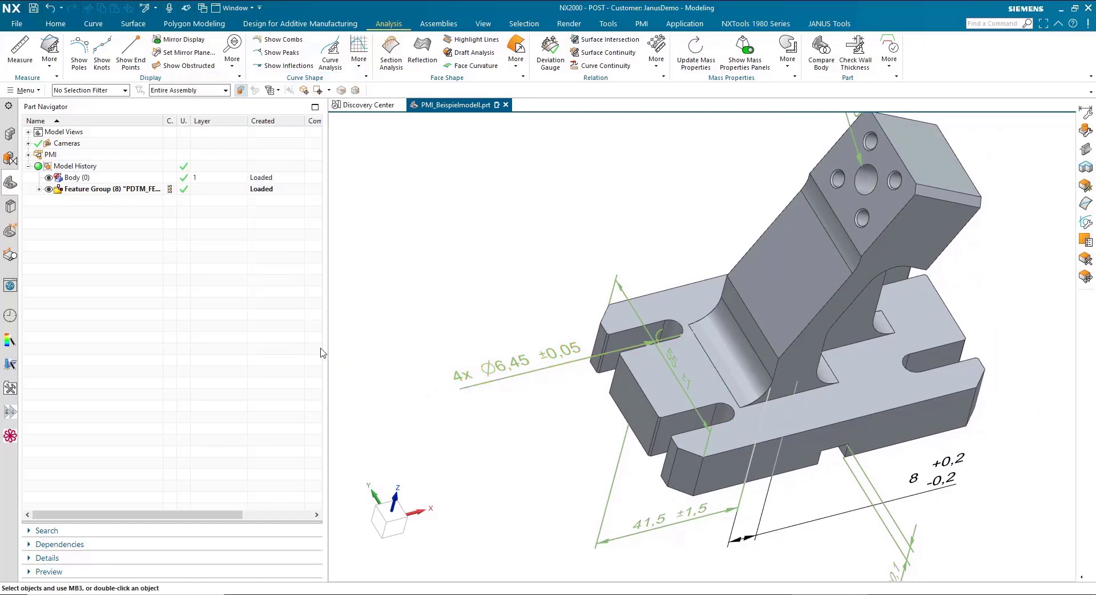